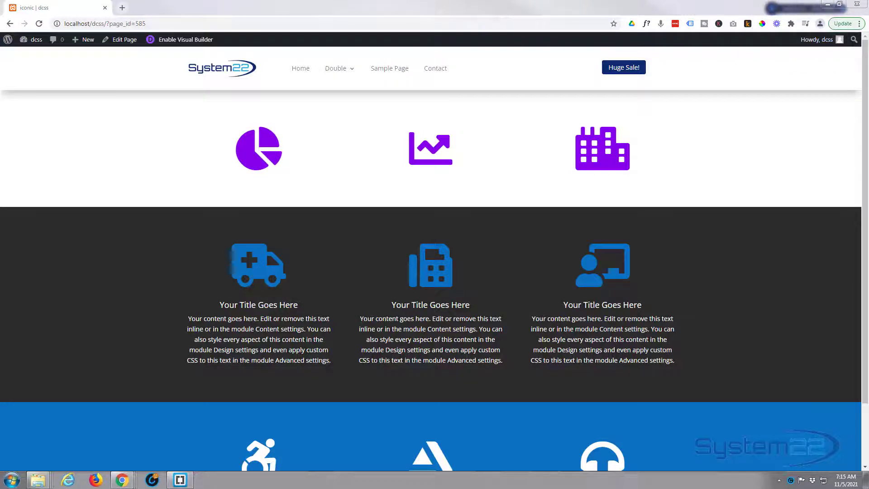
Enable the Visual Builder for the iconic page and open the site's Dashboard in a separate browser tab
left_click(199, 40)
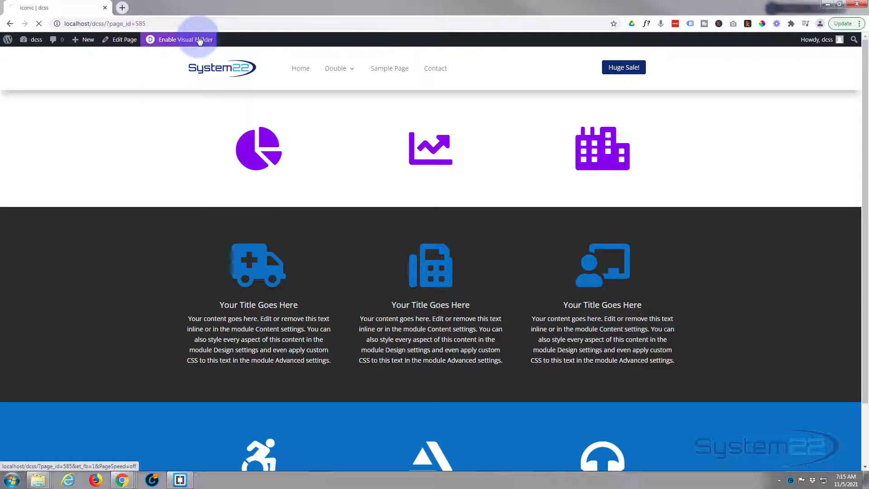
mouse_move(29, 41)
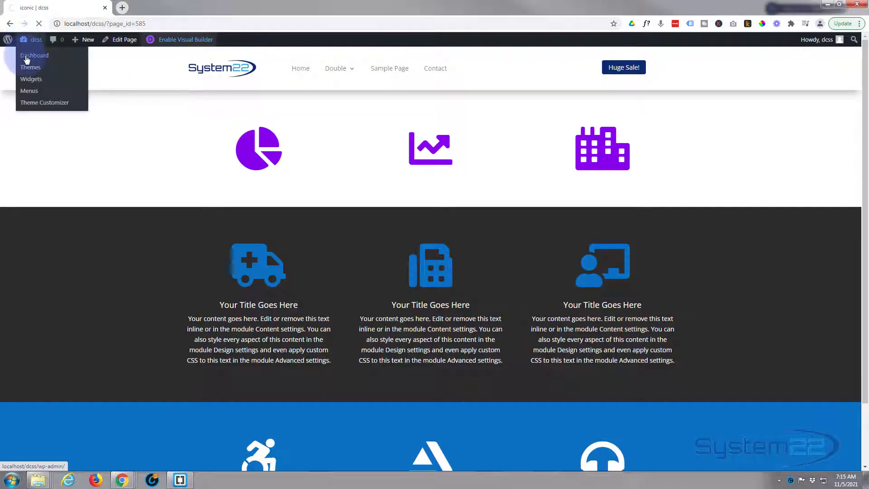
middle_click(27, 56)
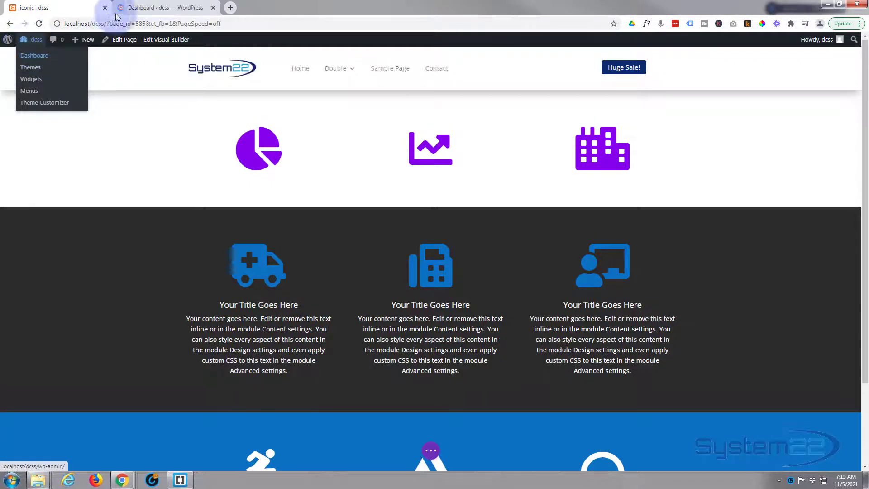
left_click(163, 8)
Check the version of the active Divi theme in its theme details, then close the details
mouse_move(32, 194)
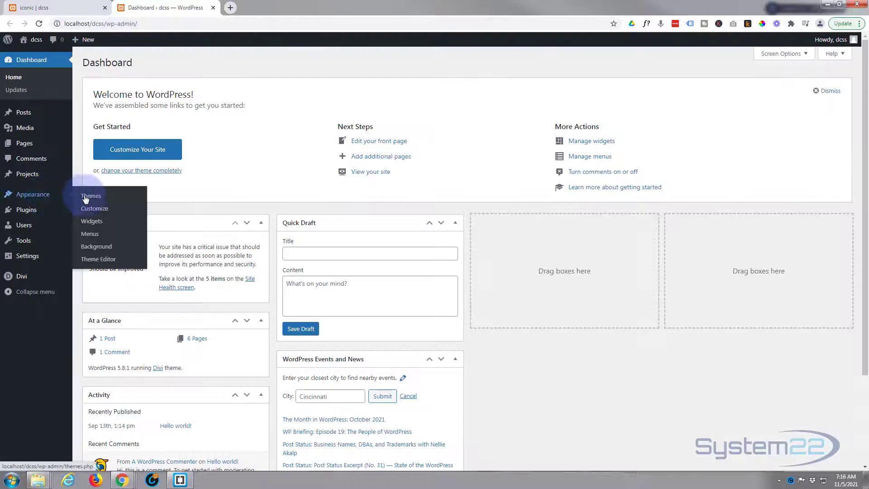
left_click(85, 199)
left_click(135, 186)
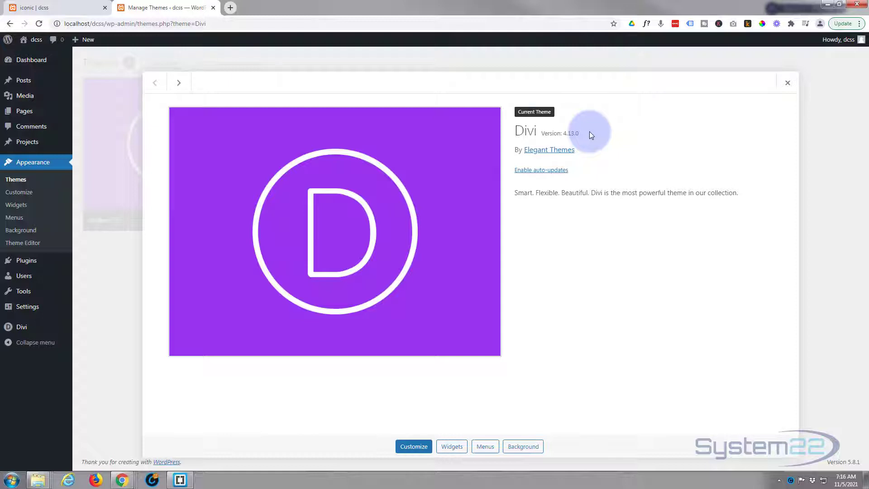
left_click(788, 85)
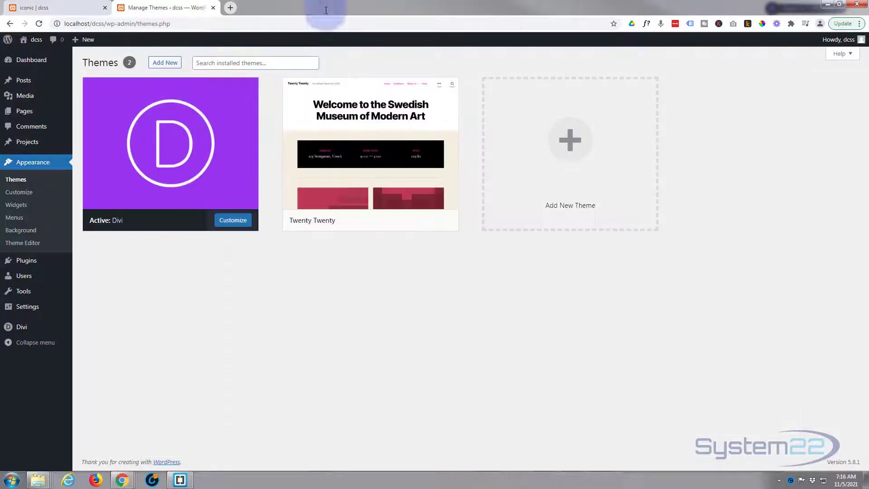
Return to the iconic page and insert a regular section with a three-equal-column row between the purple icons and the dark section
left_click(67, 7)
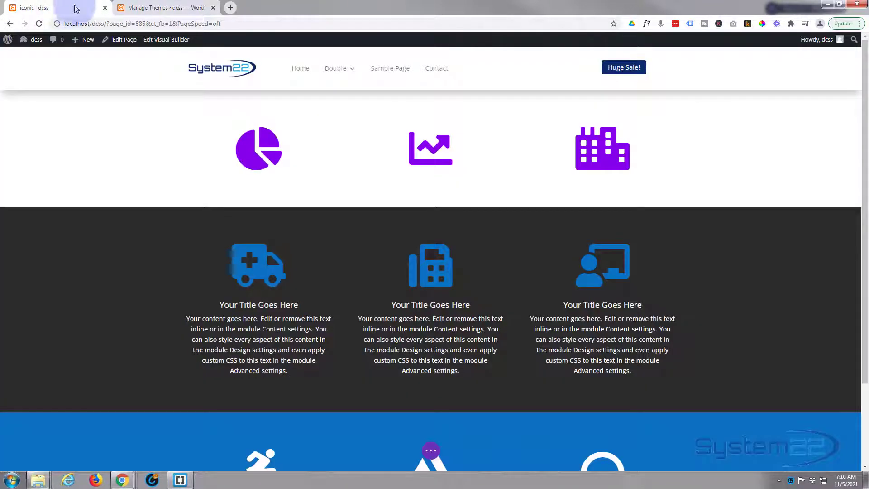
mouse_move(229, 173)
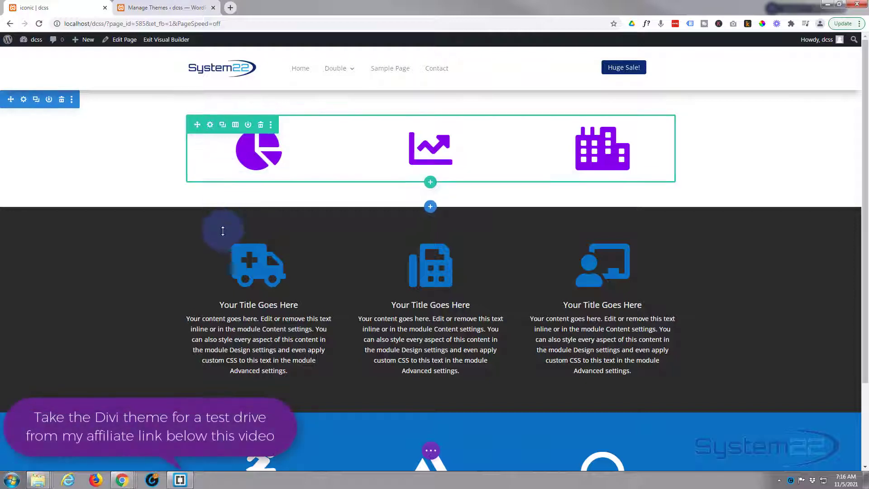
scroll(219, 229, "down", 2)
scroll(220, 229, "up", 2)
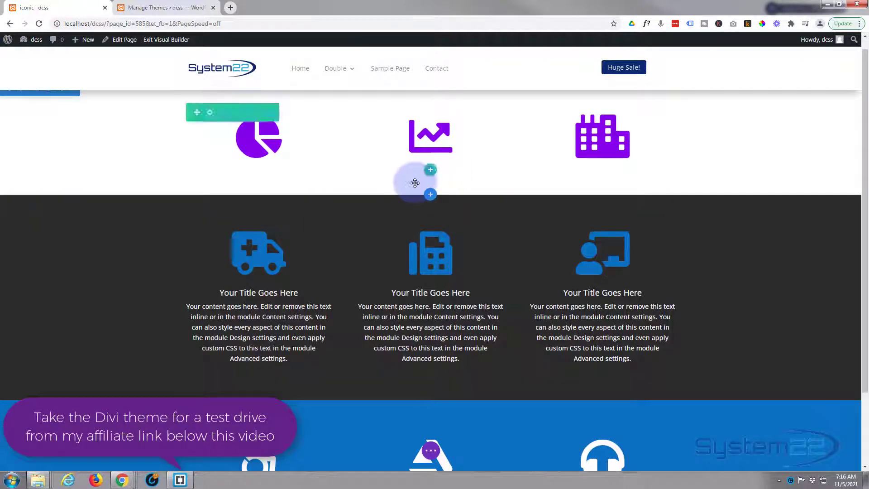
scroll(425, 213, "up", 1)
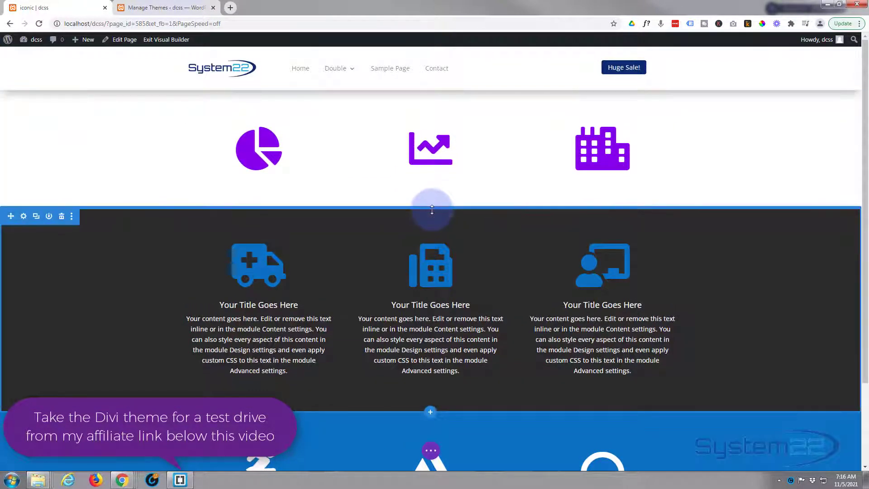
left_click(432, 211)
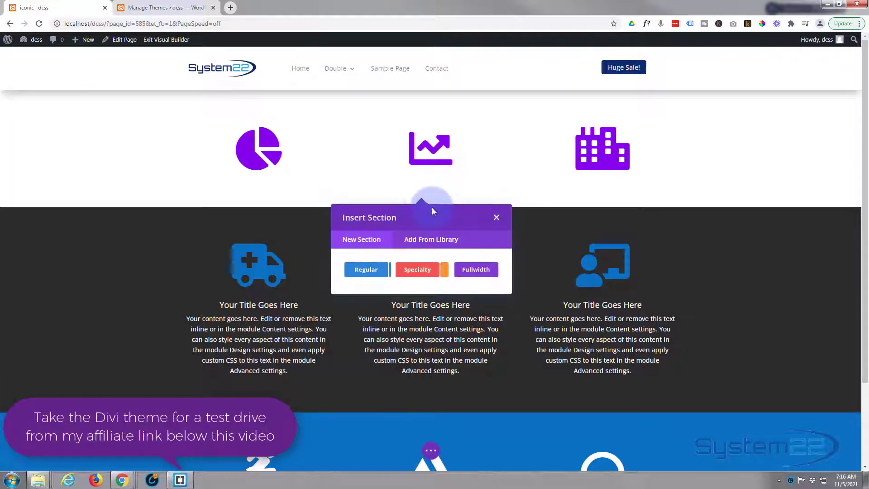
left_click(376, 272)
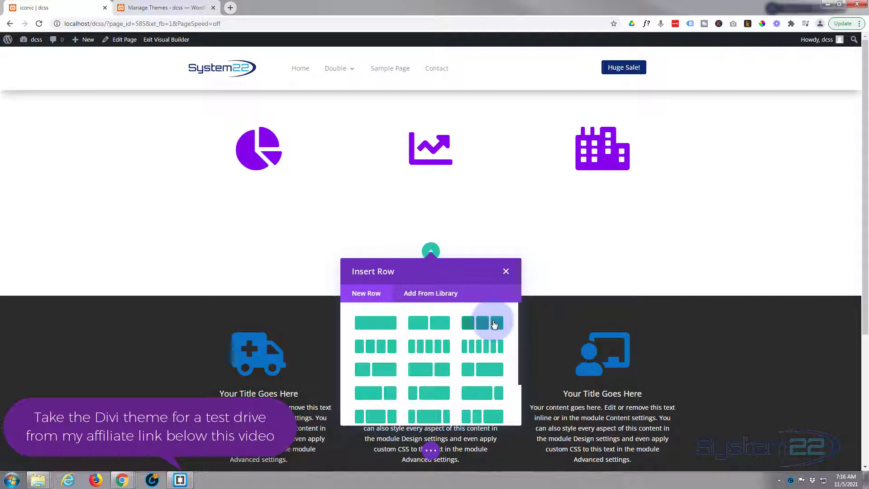
left_click(494, 324)
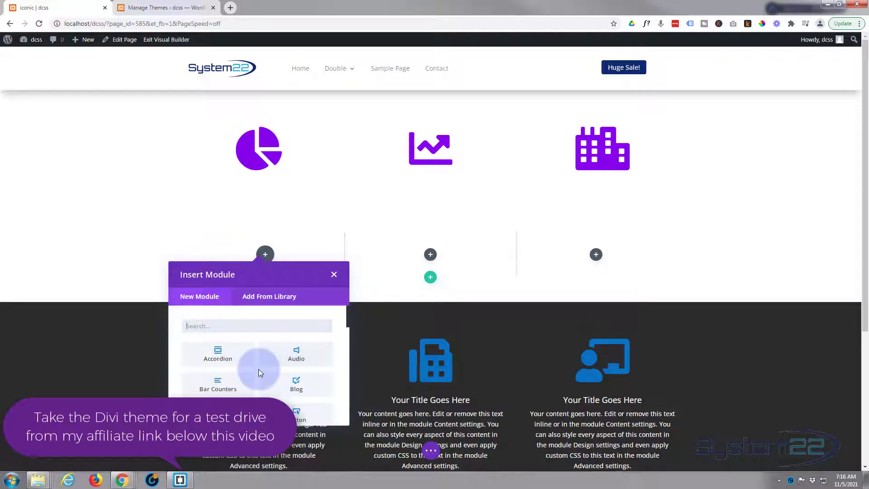
Insert an Icon module in the first column of the new row
scroll(259, 369, "down", 2)
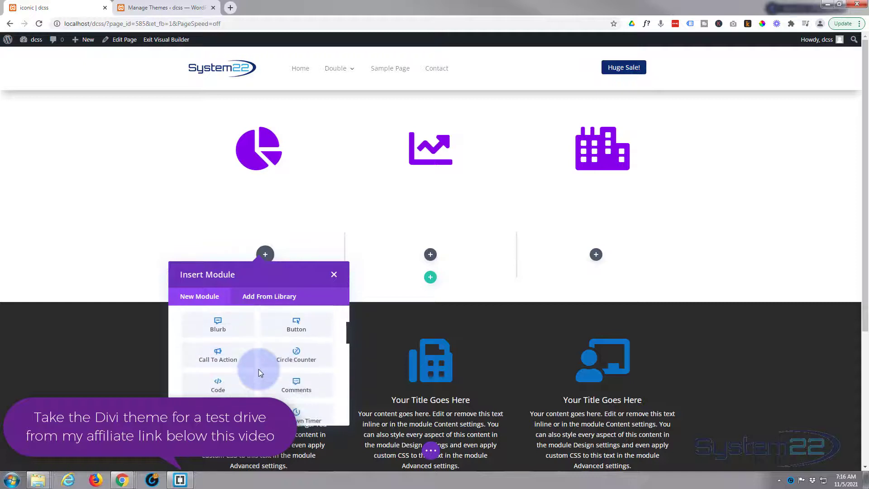
scroll(259, 368, "down", 4)
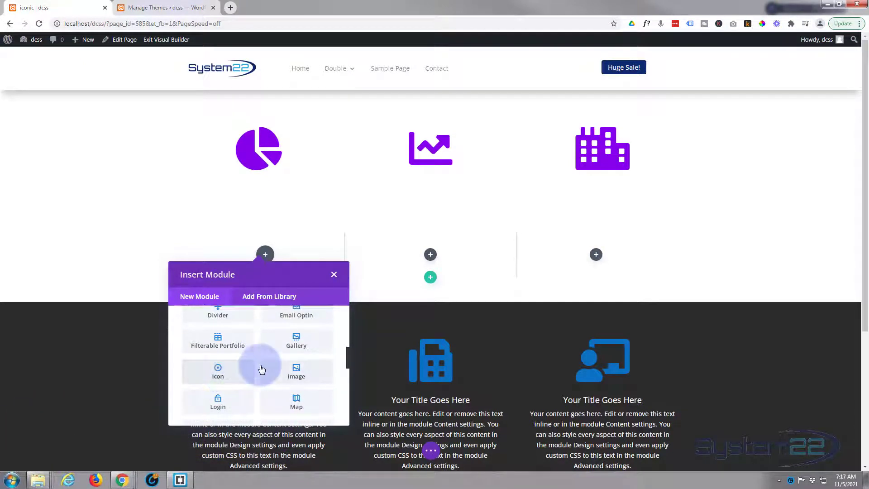
scroll(262, 370, "down", 10)
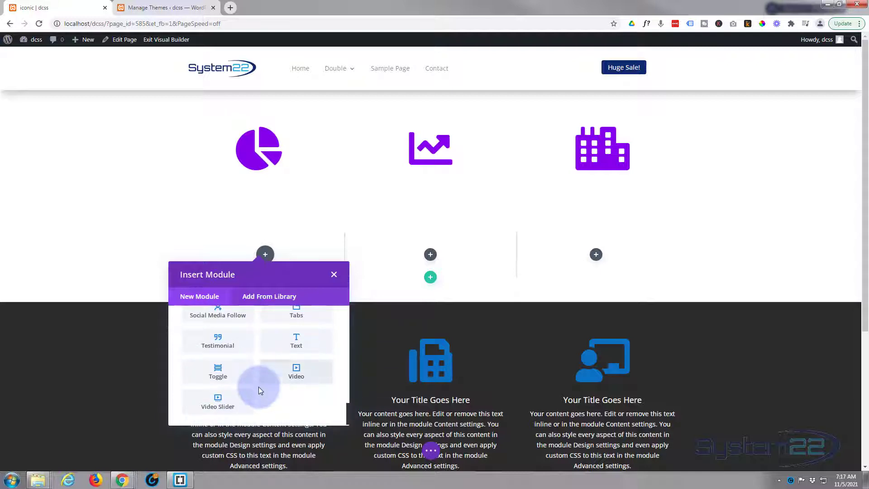
scroll(248, 376, "up", 3)
scroll(248, 377, "up", 5)
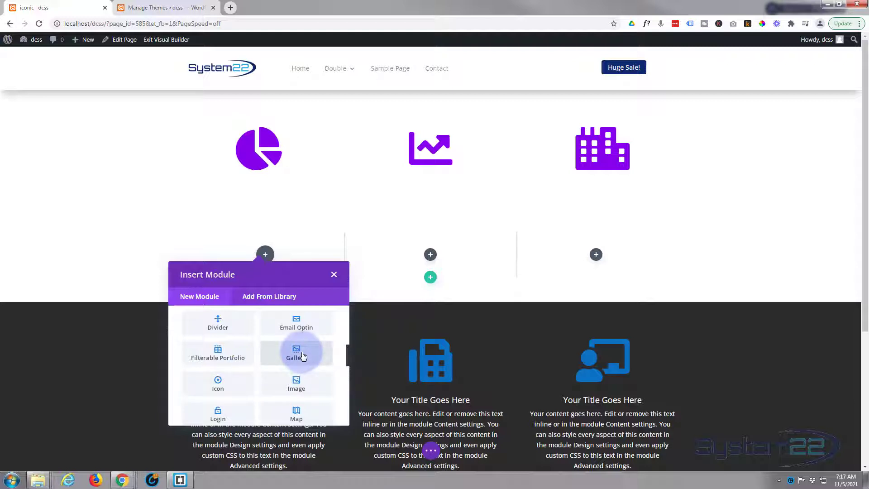
left_click(231, 391)
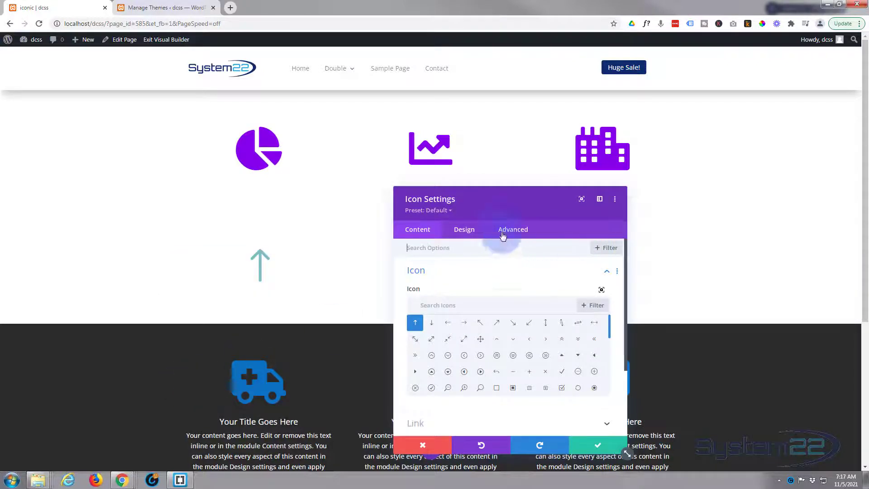
Move the Icon Settings window clear of the new icon and examine the available icons in the enlarged icon picker
left_click_drag(498, 199, 442, 100)
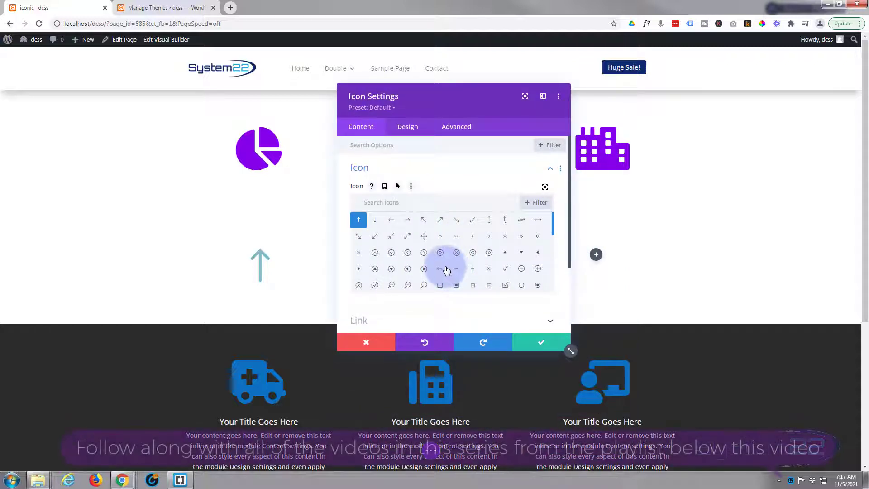
left_click(545, 188)
scroll(472, 229, "down", 4)
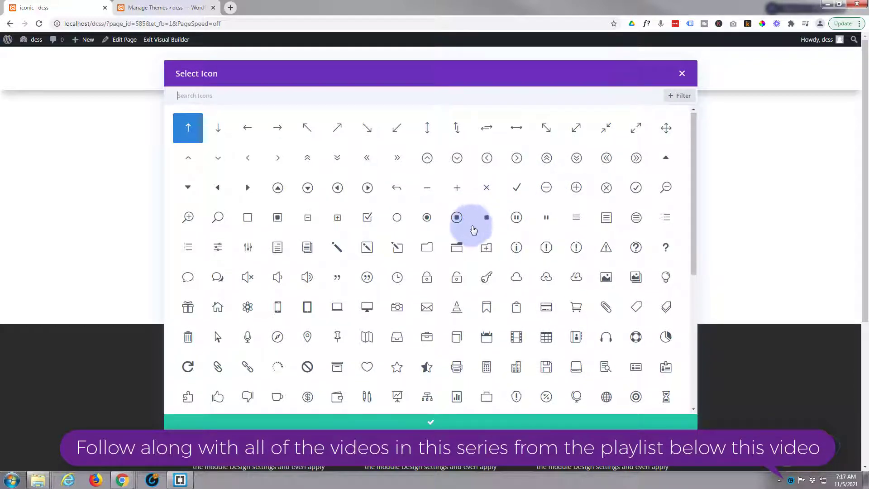
scroll(474, 230, "down", 10)
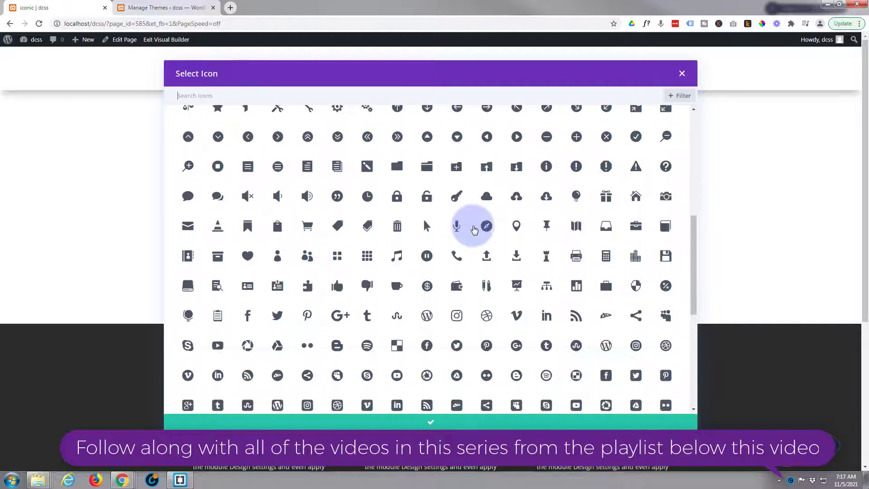
scroll(474, 229, "down", 12)
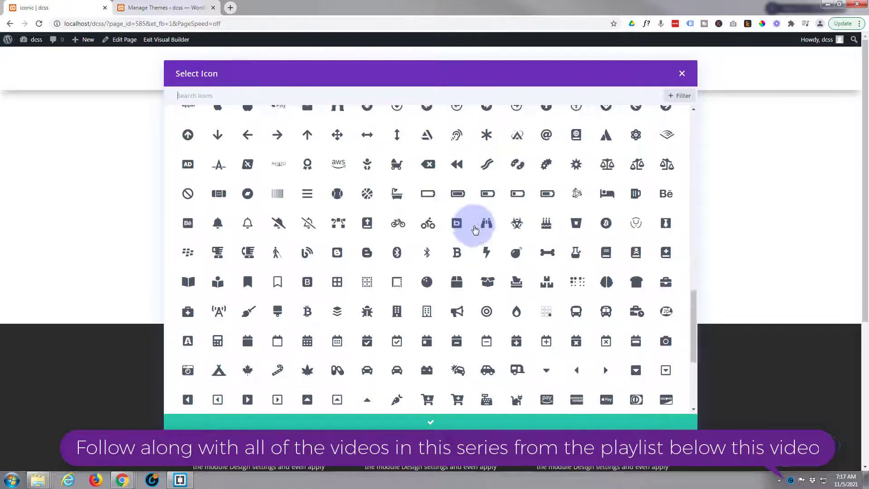
scroll(475, 230, "down", 8)
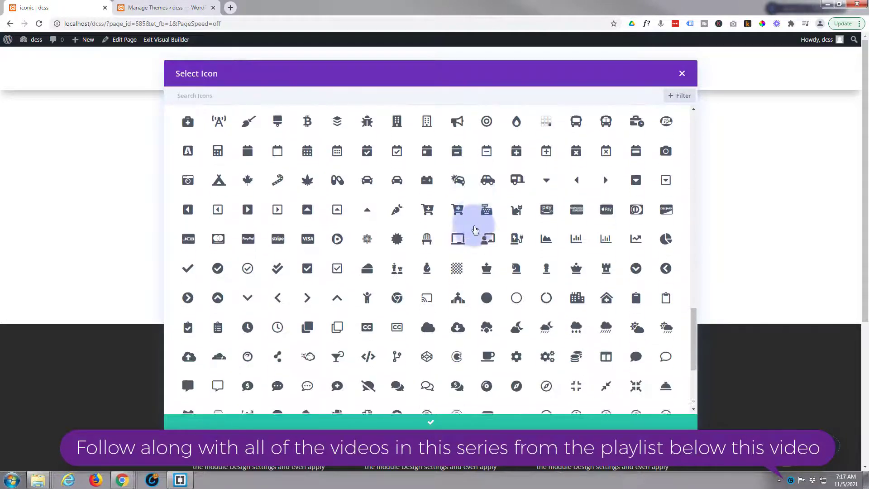
scroll(475, 230, "down", 10)
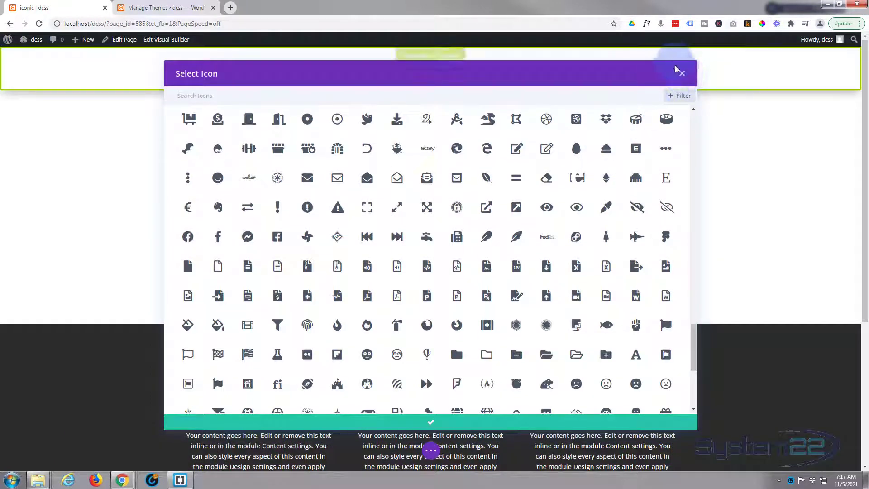
left_click(683, 75)
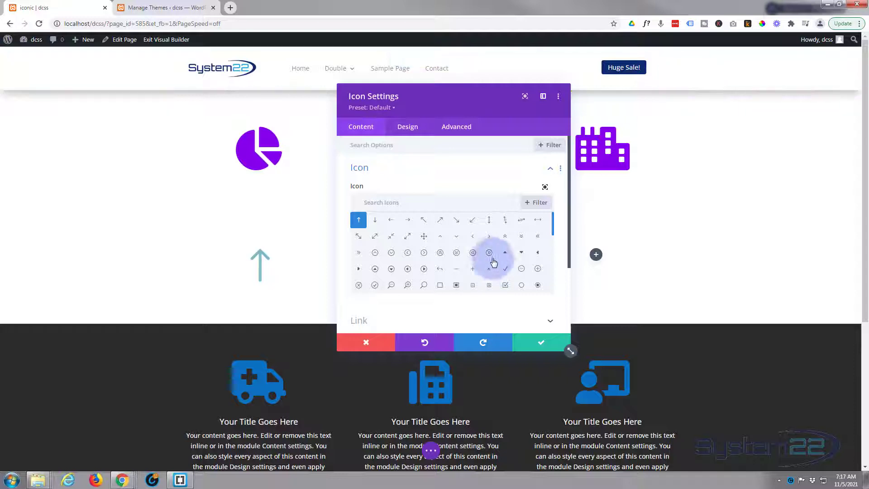
Filter the icon list to Font Awesome and look through the icons it offers
left_click(534, 208)
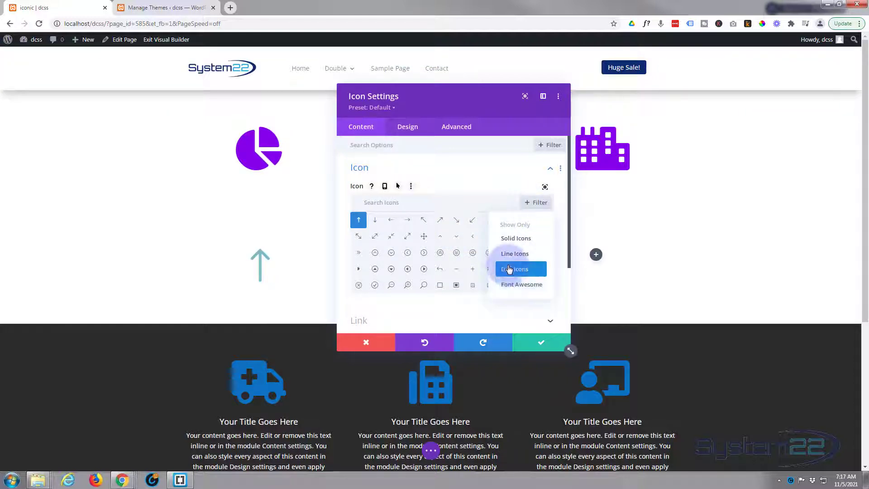
left_click(516, 285)
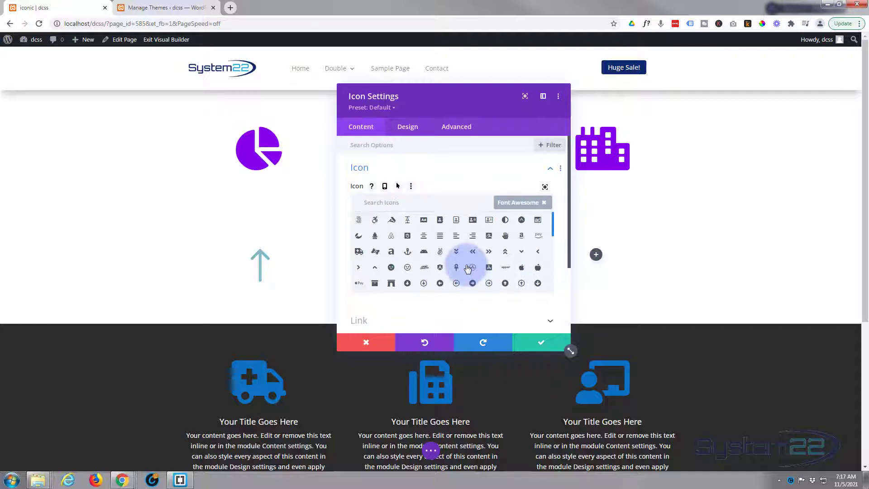
scroll(471, 266, "down", 2)
scroll(469, 268, "down", 5)
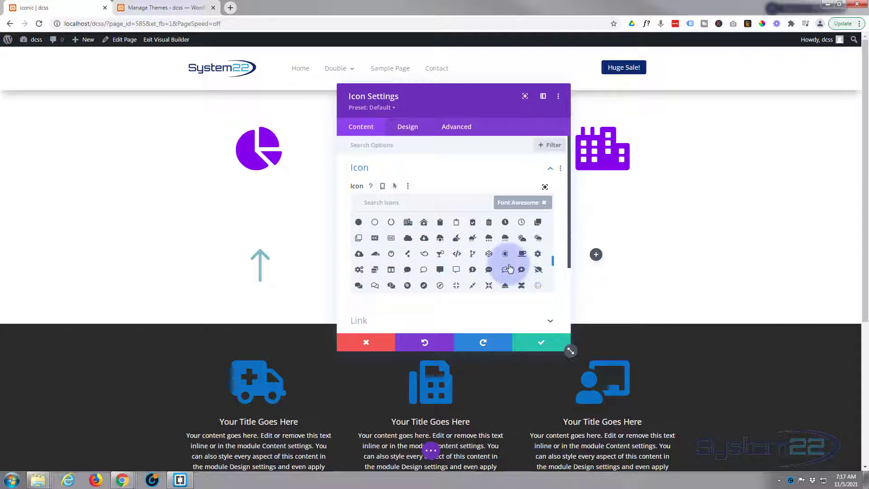
scroll(509, 266, "down", 5)
scroll(509, 268, "down", 3)
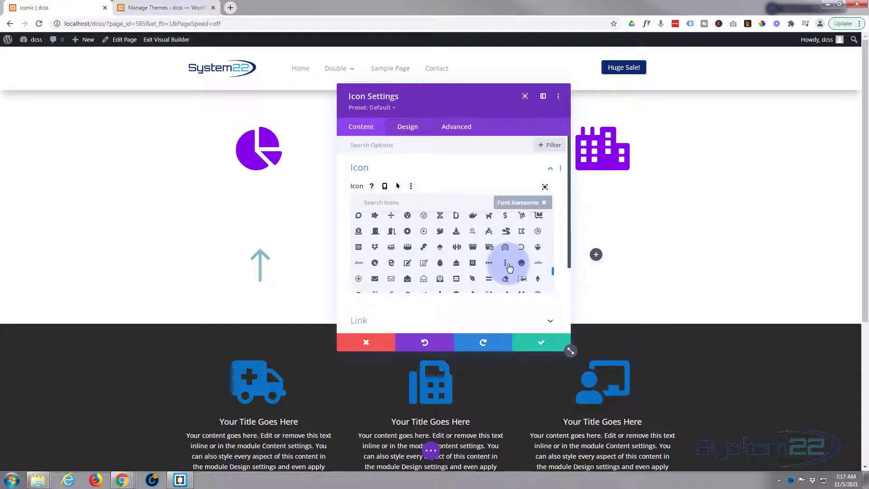
scroll(509, 268, "down", 5)
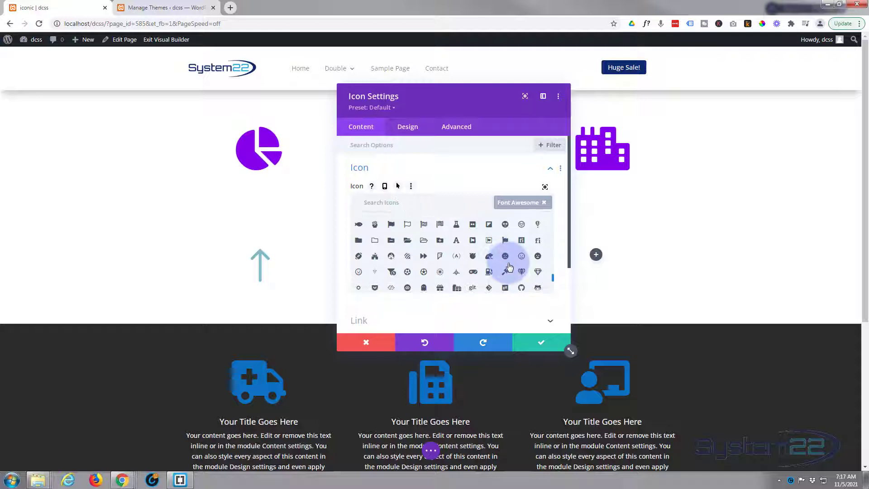
scroll(509, 267, "down", 5)
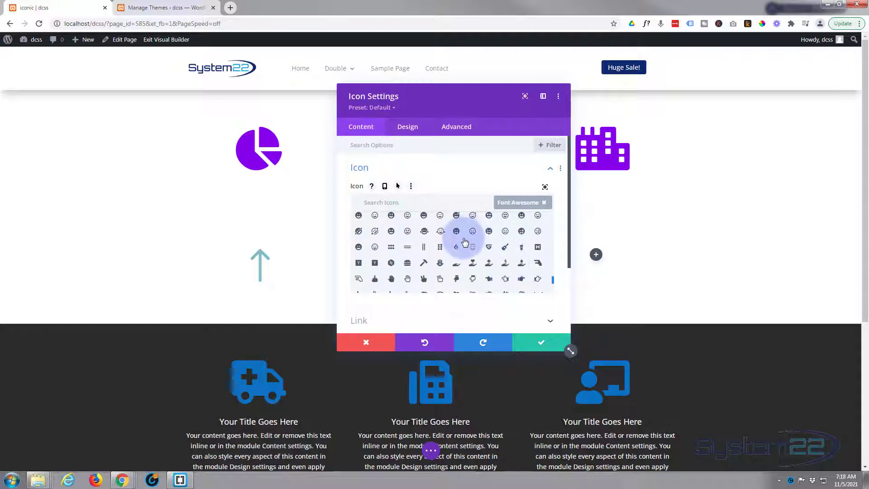
scroll(463, 240, "down", 2)
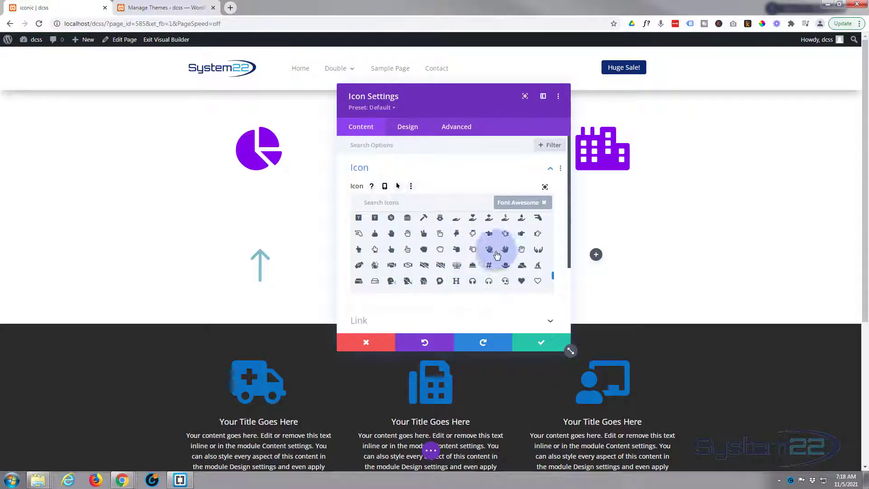
scroll(498, 251, "up", 6)
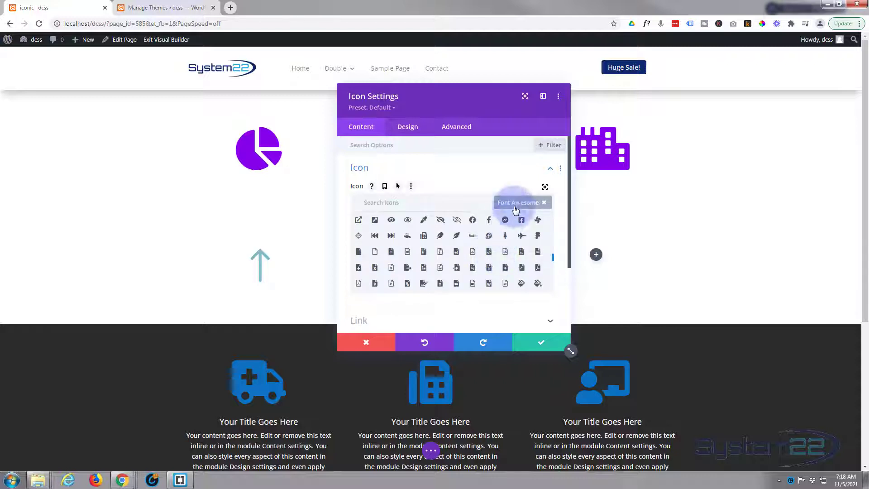
Switch the icon list filter to Divi Icons
left_click(515, 204)
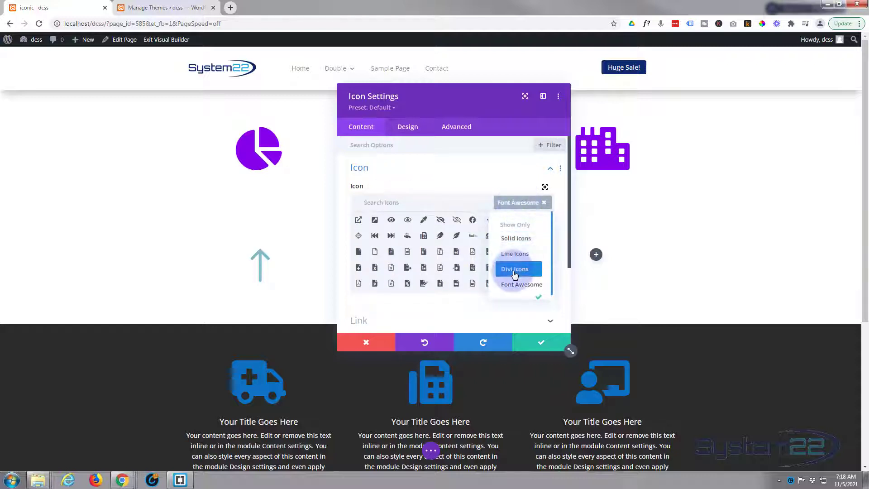
left_click(514, 271)
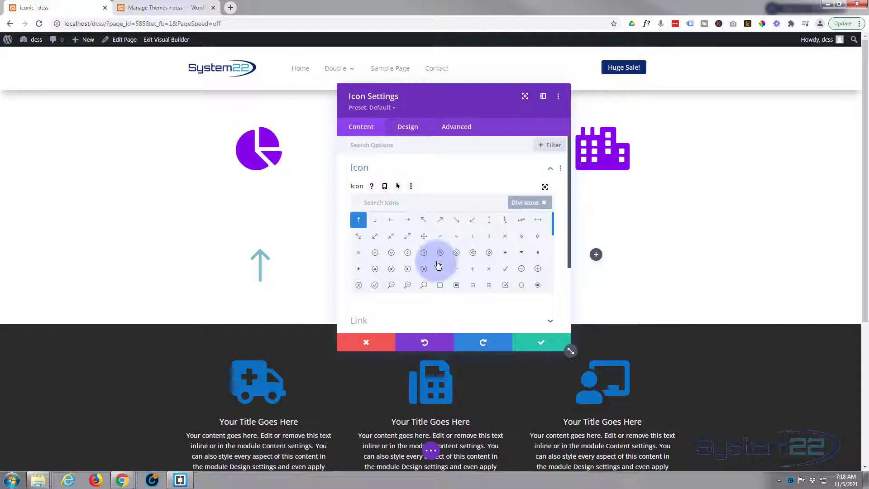
Search the icons for "People", remove the Divi Icons filter and choose the solid three-person group icon
scroll(437, 267, "down", 2)
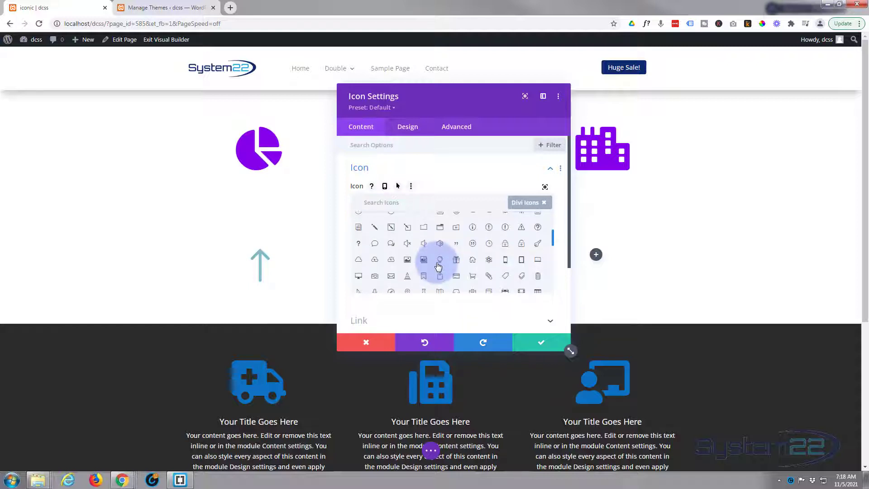
scroll(438, 266, "up", 2)
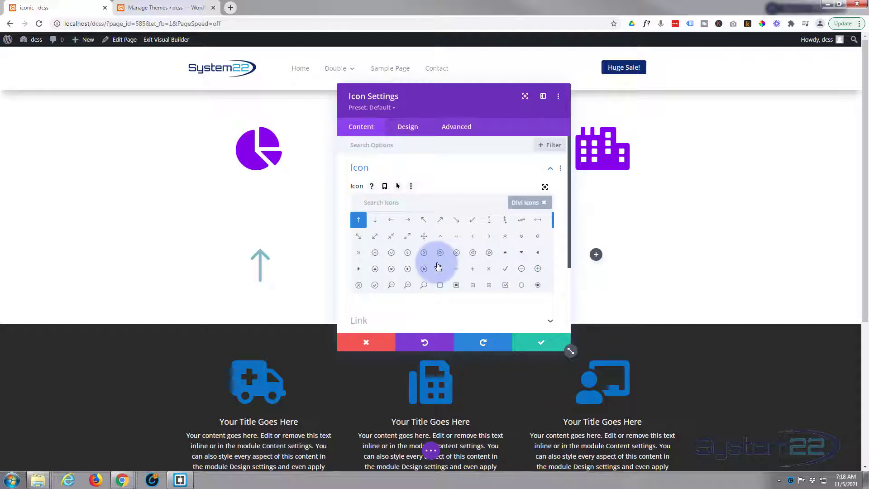
left_click(369, 203)
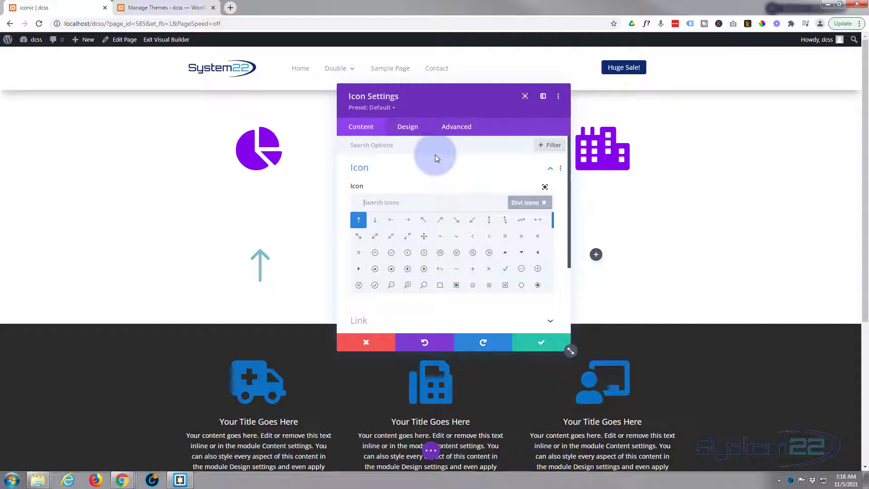
type("people")
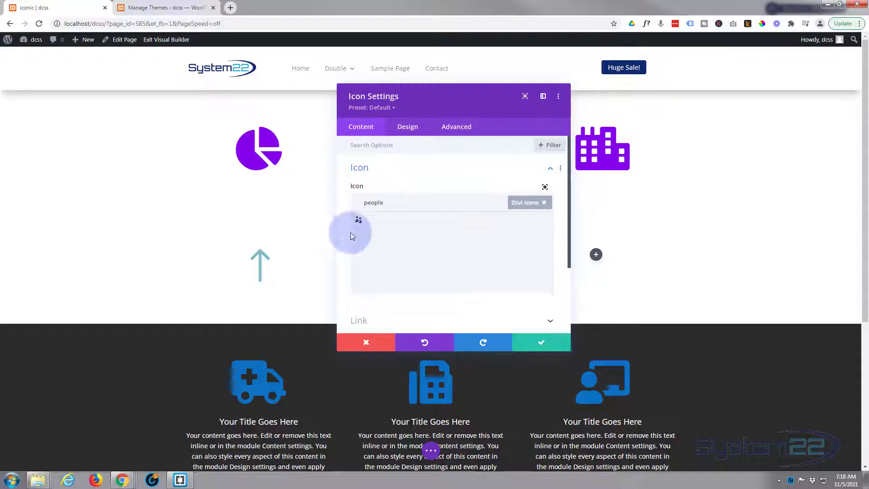
left_click(545, 203)
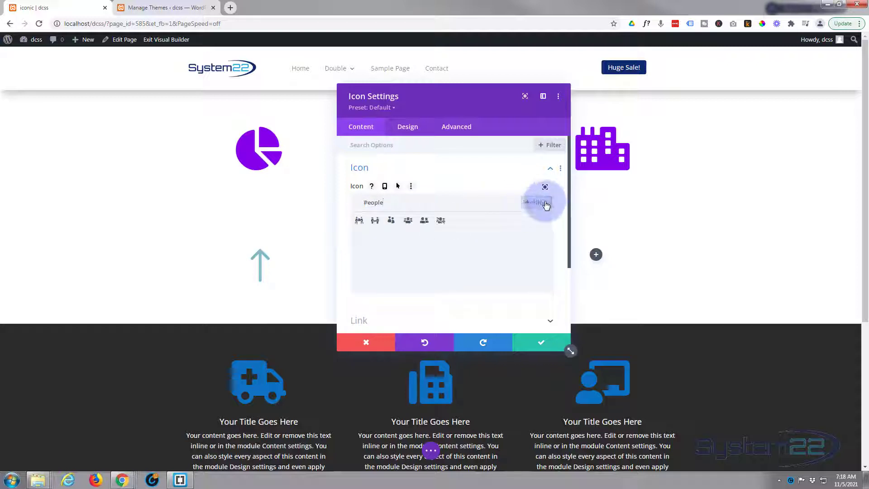
left_click(408, 220)
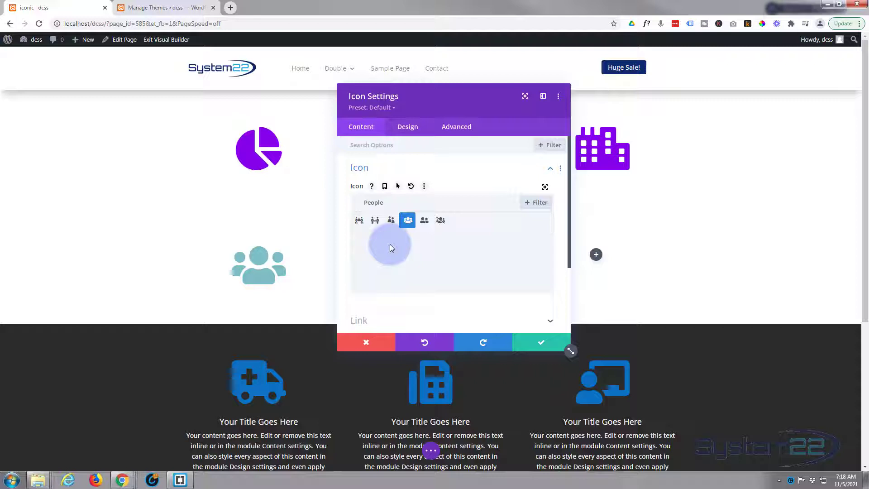
Set the people icon's size to 54px and its color to blue (#0c71c3), and save the module
scroll(390, 243, "down", 1)
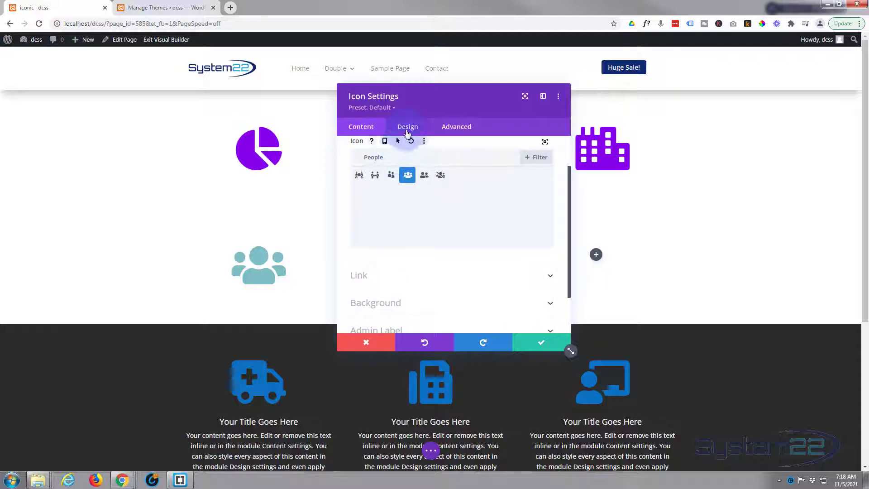
left_click(407, 128)
left_click(411, 169)
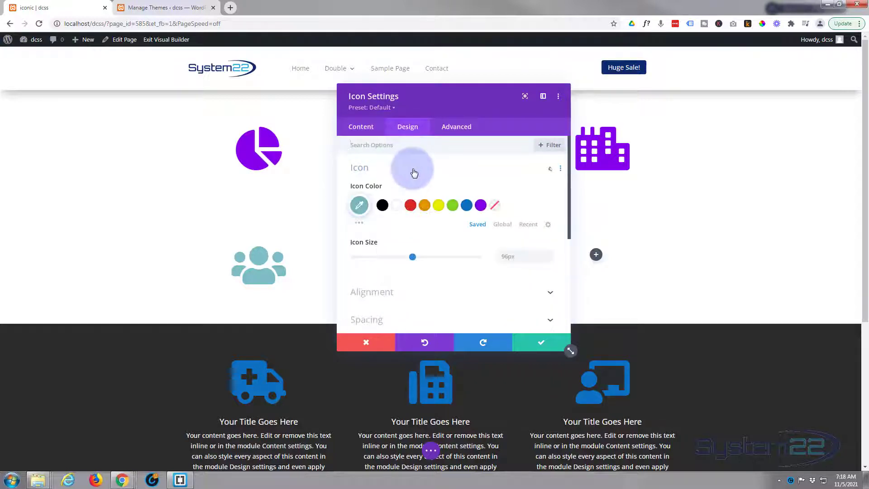
left_click_drag(412, 257, 387, 257)
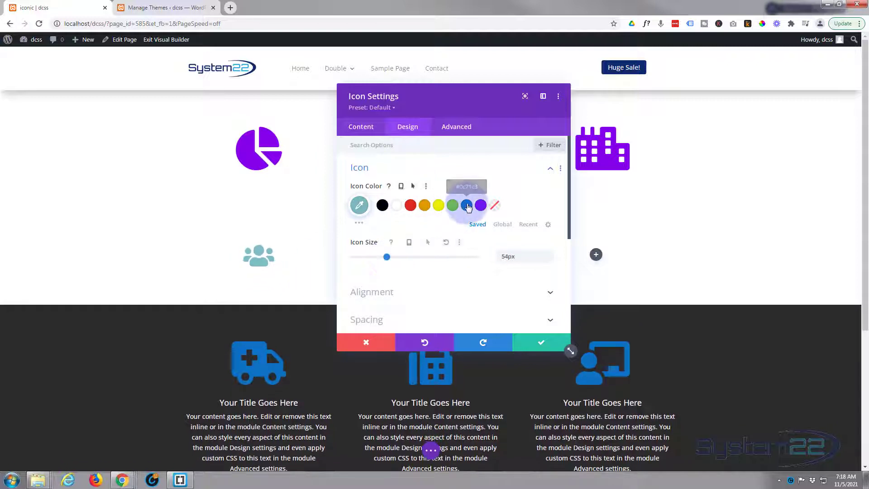
left_click(466, 206)
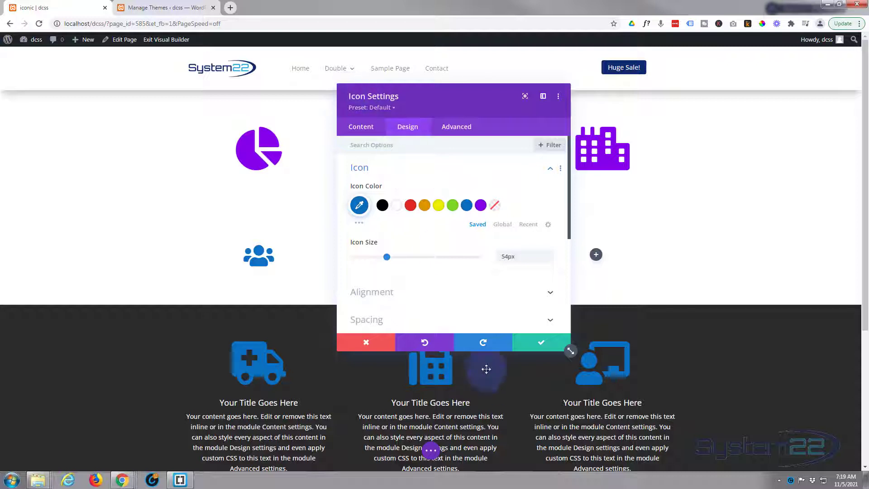
left_click(538, 345)
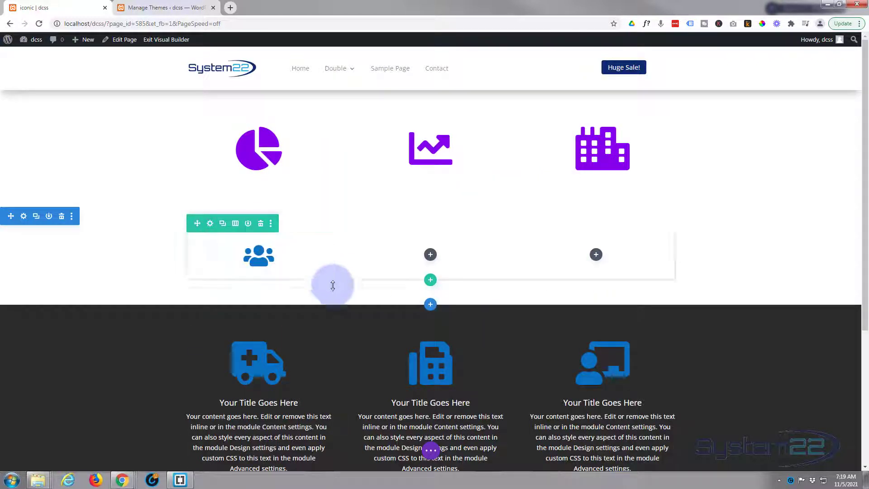
Insert a Blurb module in the middle column beside the people icon
left_click(430, 255)
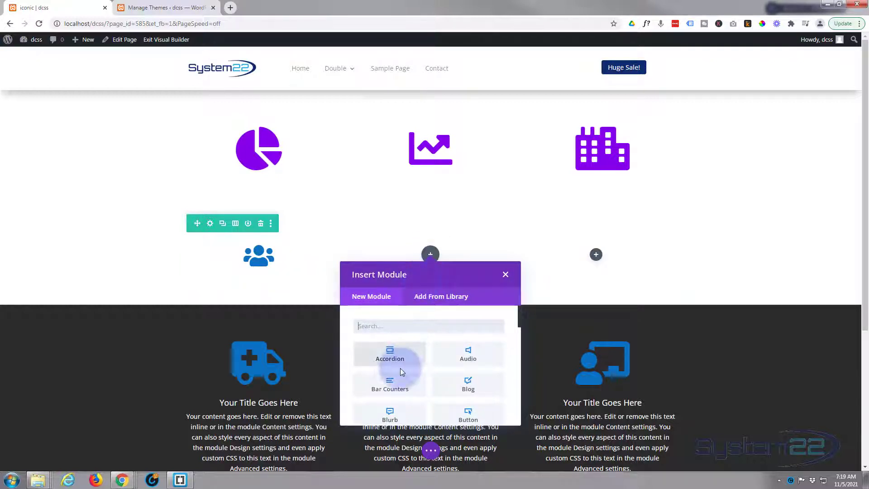
scroll(448, 368, "down", 2)
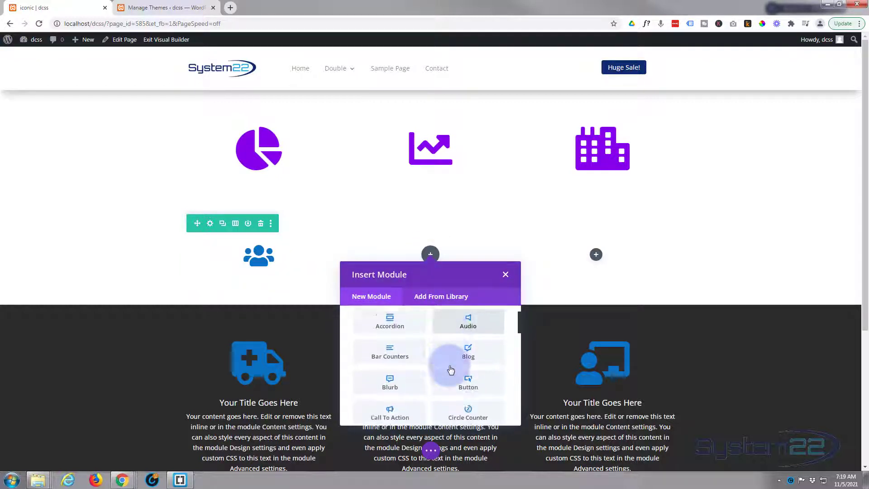
left_click(390, 371)
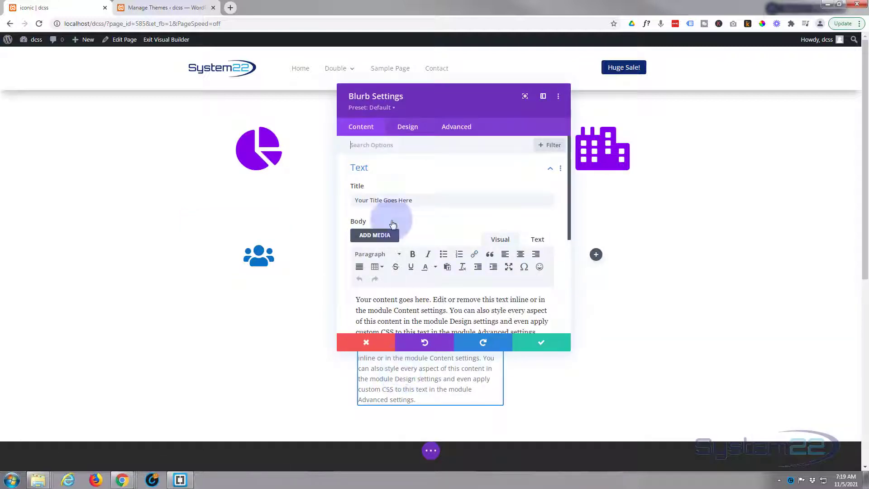
Switch the Blurb from an image to an icon in its Image & Icon content settings
scroll(414, 190, "down", 2)
scroll(414, 189, "down", 4)
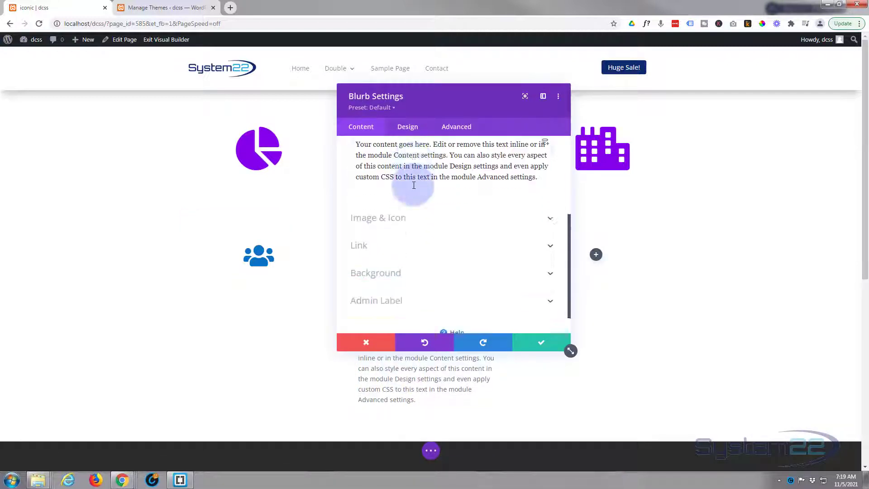
left_click(447, 202)
scroll(447, 200, "up", 2)
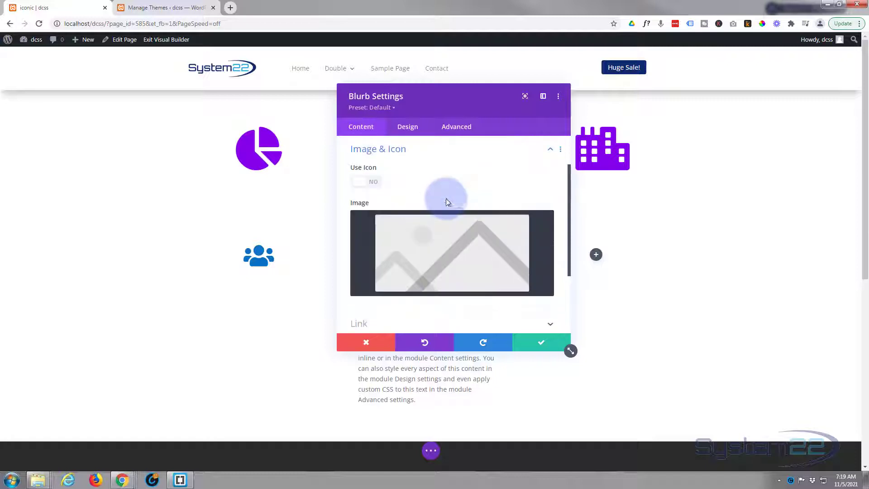
left_click(377, 183)
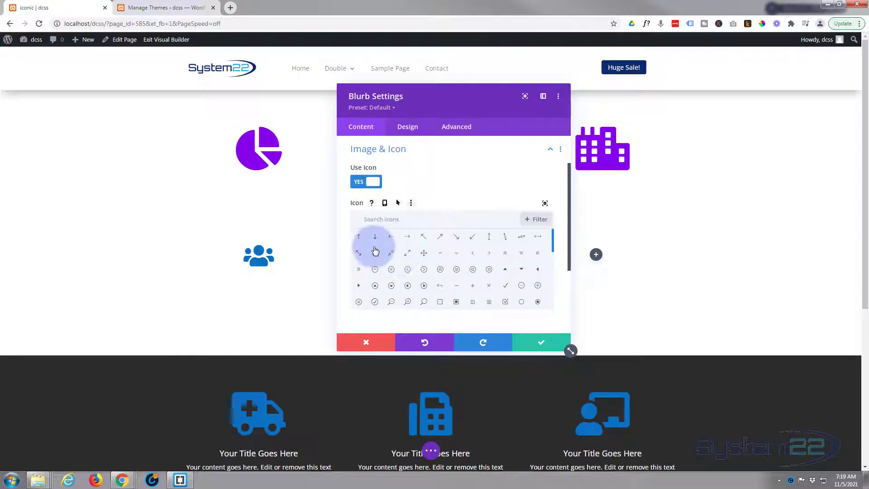
Filter the Blurb's icons to Font Awesome, choose the Android head icon and move the settings window clear of the module
left_click(540, 219)
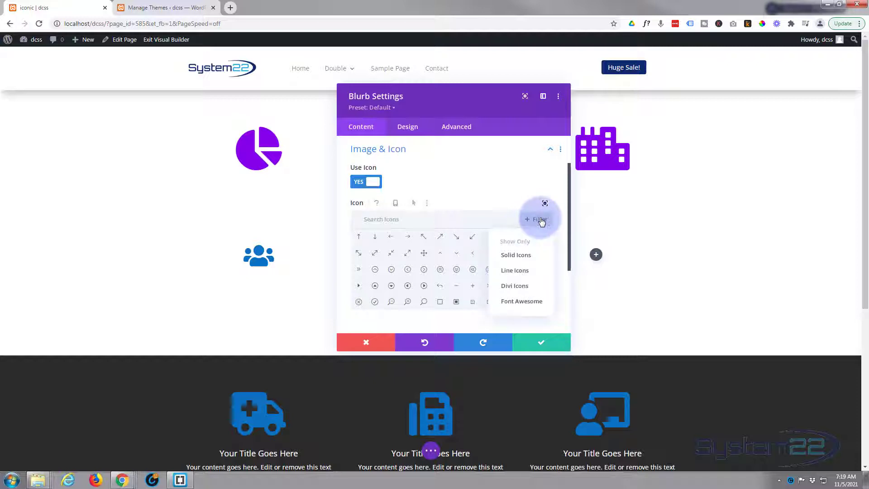
left_click(522, 303)
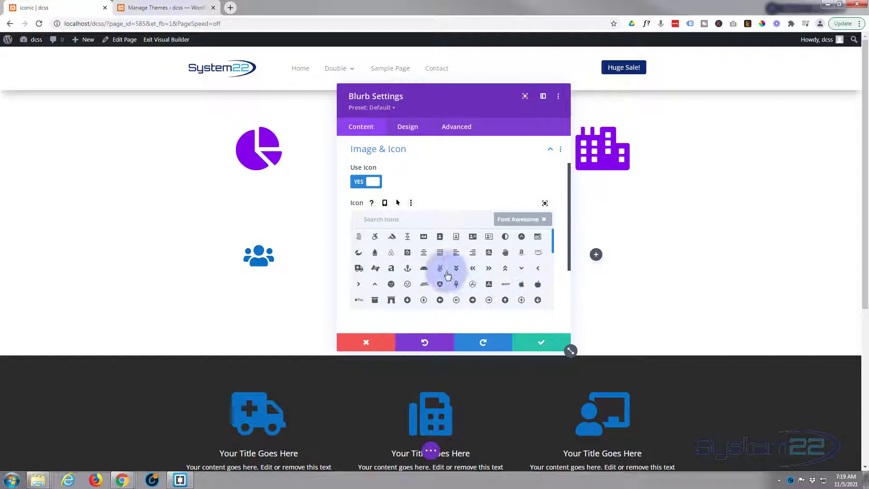
left_click(424, 267)
left_click_drag(462, 113, 673, 143)
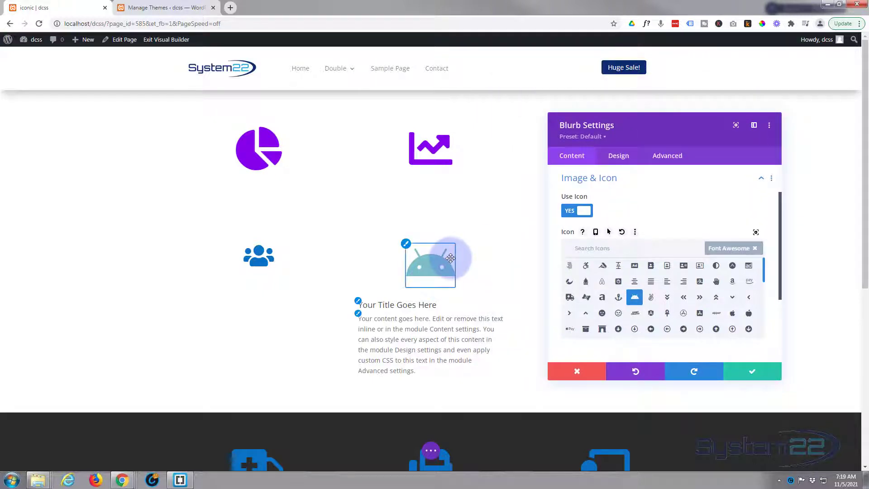
Set the Blurb's icon color to the saved blue in its Image & Icon design settings
left_click(620, 156)
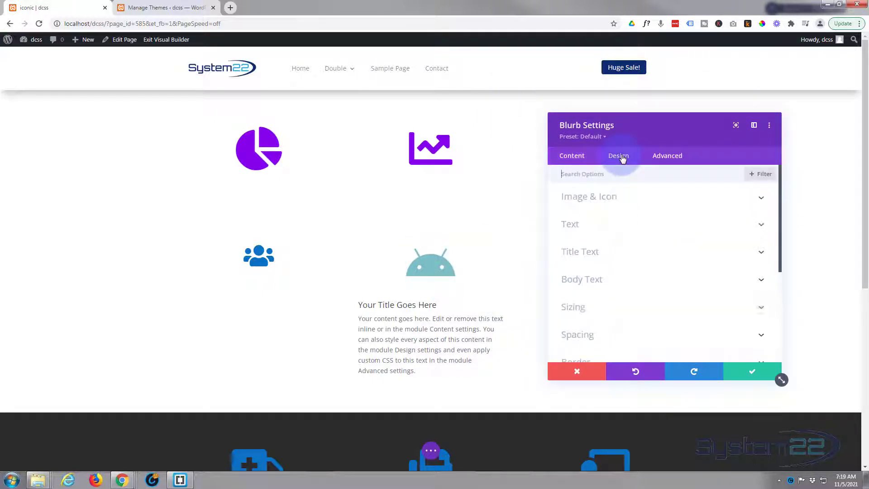
left_click(648, 200)
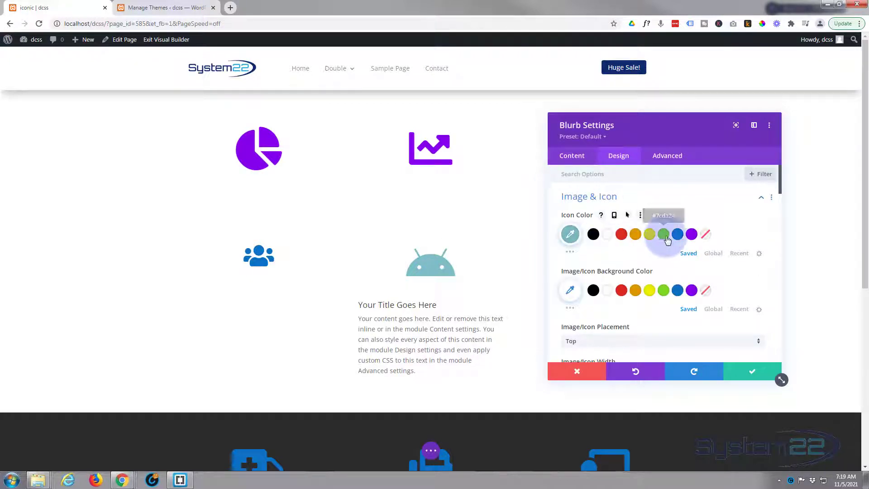
left_click(681, 238)
scroll(660, 267, "down", 2)
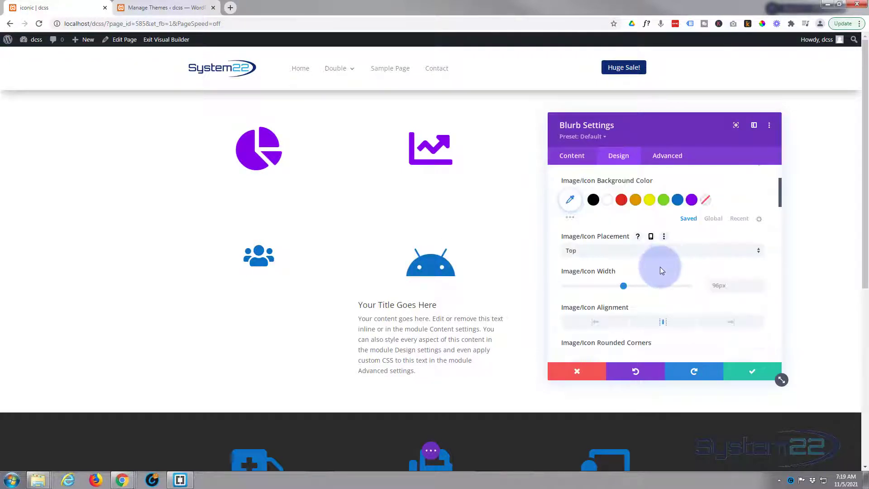
scroll(661, 265, "up", 2)
left_click(662, 199)
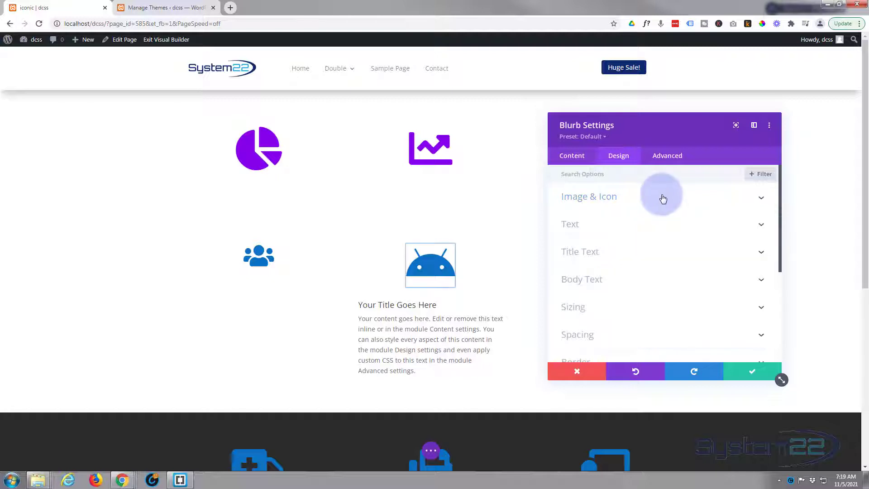
left_click(663, 199)
left_click(664, 199)
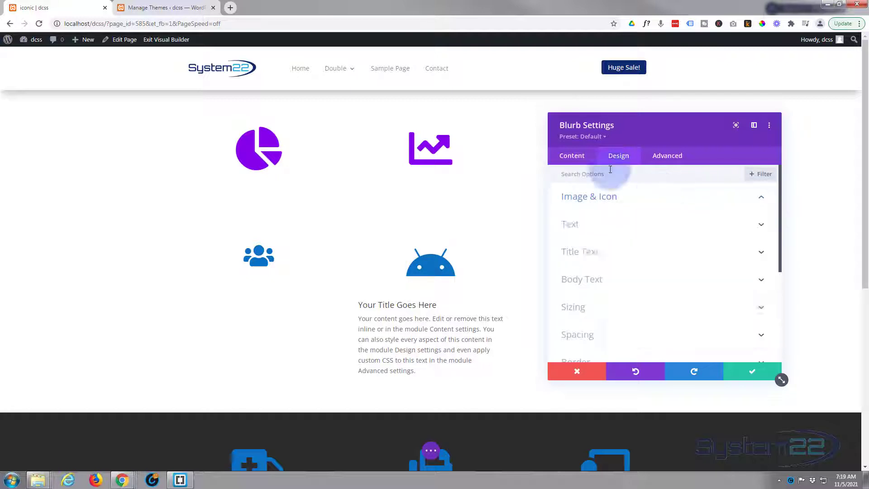
Open the enlarged icon picker from the Blurb's content settings and look through the full unfiltered icon list
left_click(574, 157)
left_click(598, 223)
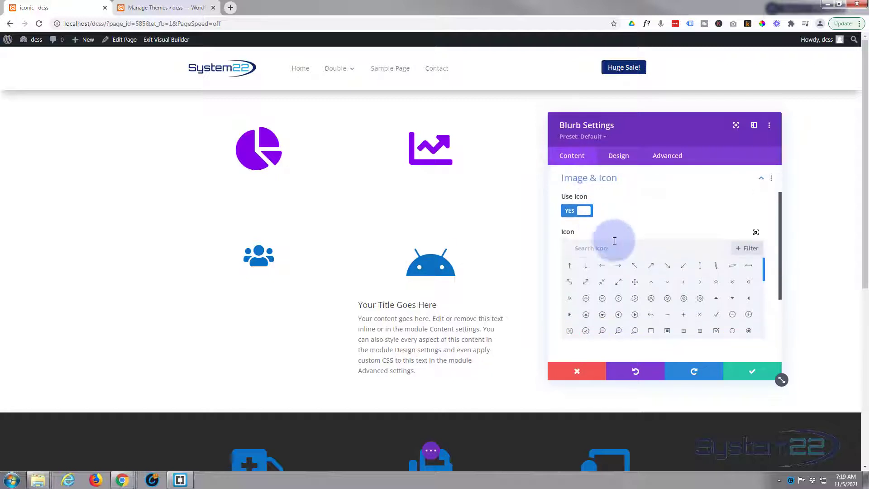
scroll(623, 240, "down", 2)
left_click(755, 188)
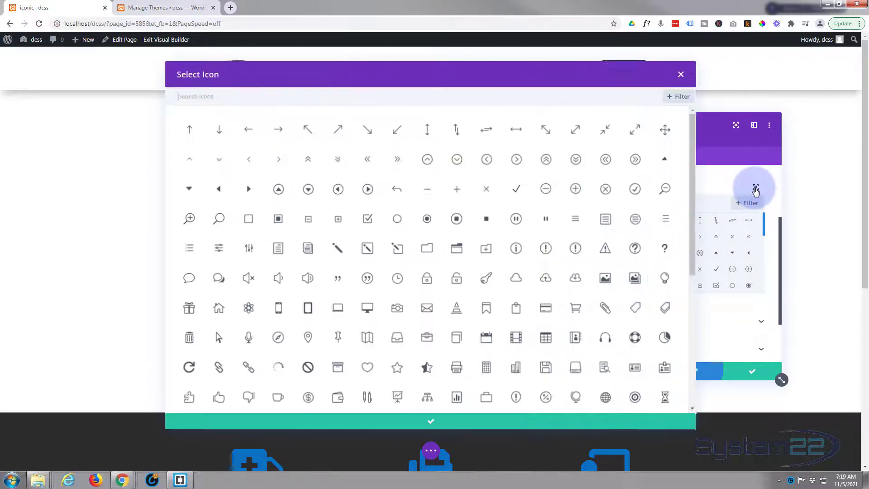
scroll(512, 210, "down", 2)
scroll(512, 211, "down", 10)
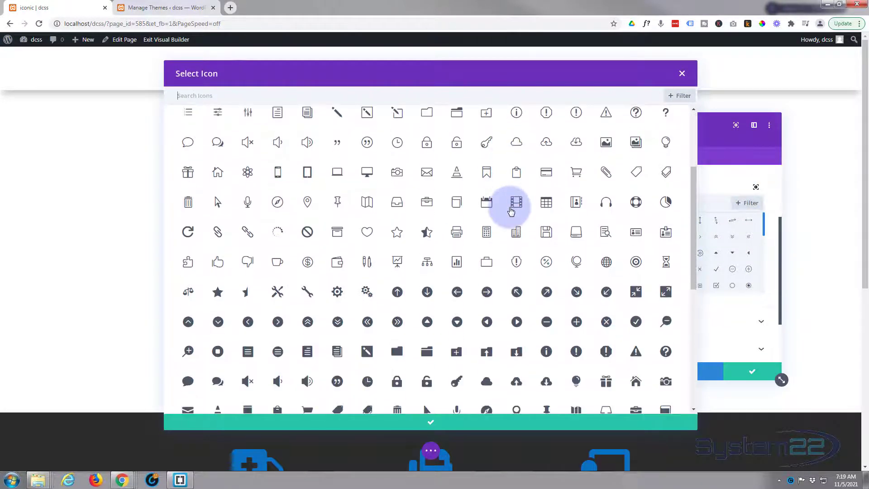
scroll(511, 209, "down", 10)
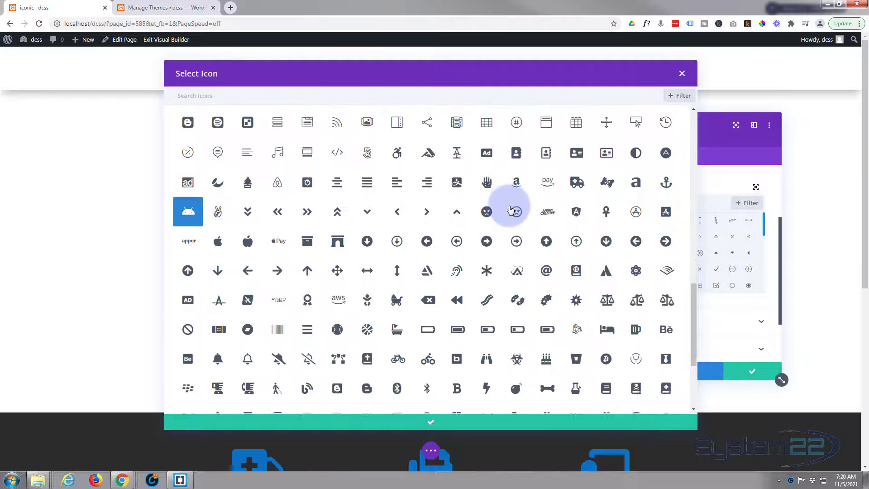
scroll(510, 209, "down", 10)
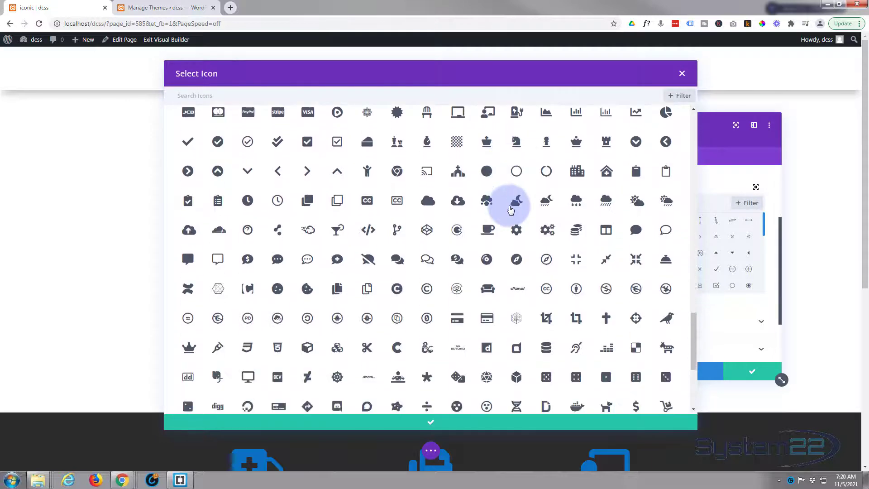
scroll(510, 209, "down", 10)
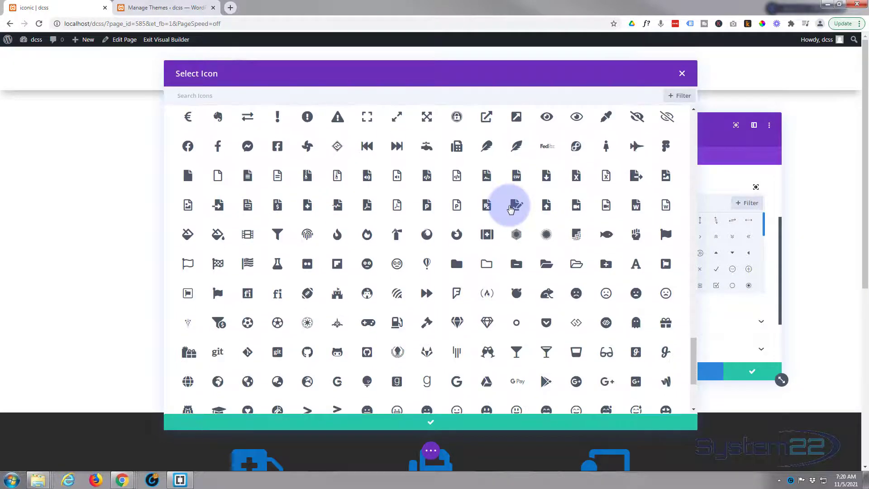
scroll(510, 210, "down", 10)
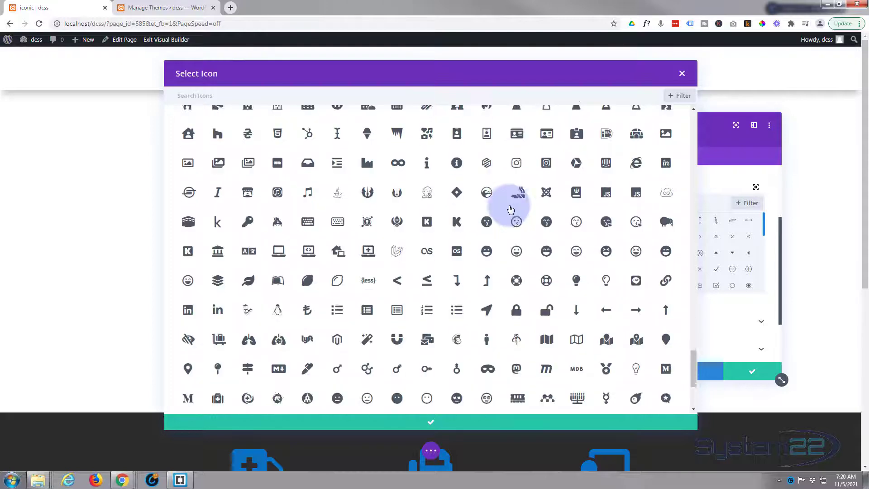
scroll(510, 209, "down", 10)
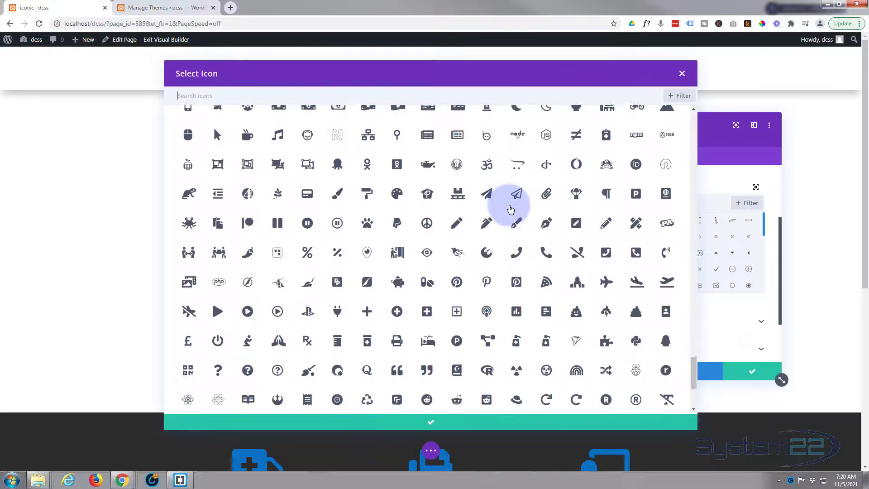
scroll(511, 209, "down", 10)
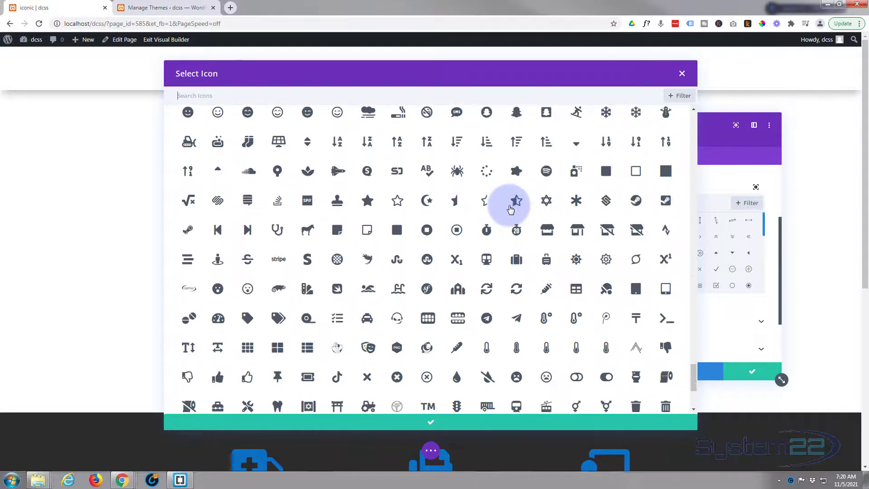
scroll(510, 209, "down", 2)
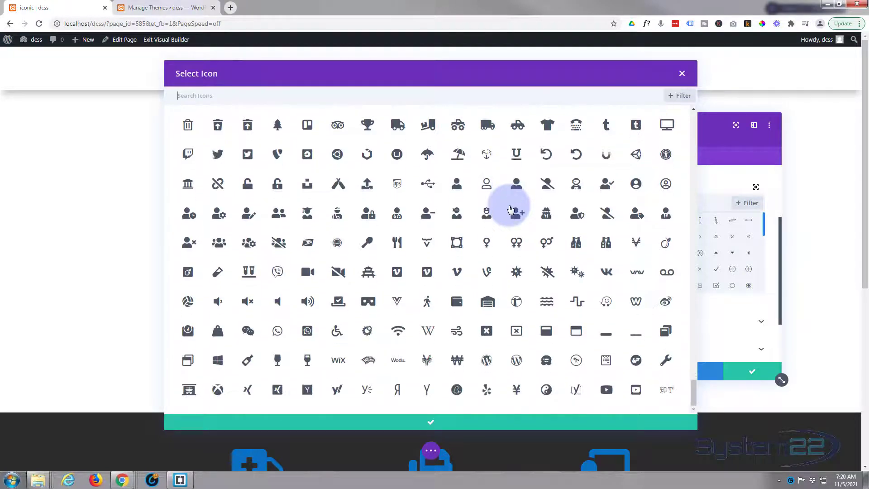
Close the enlarged icon picker without choosing another icon and discard the Blurb's unsaved changes
scroll(511, 209, "up", 3)
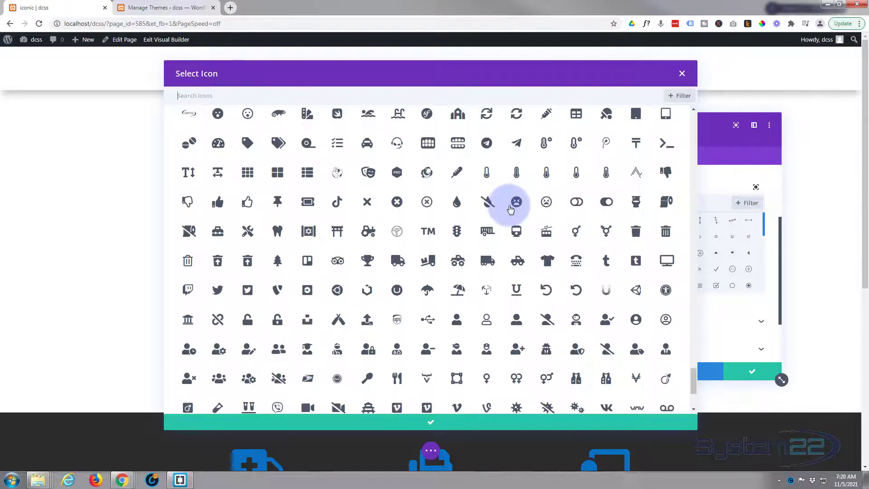
scroll(510, 209, "down", 3)
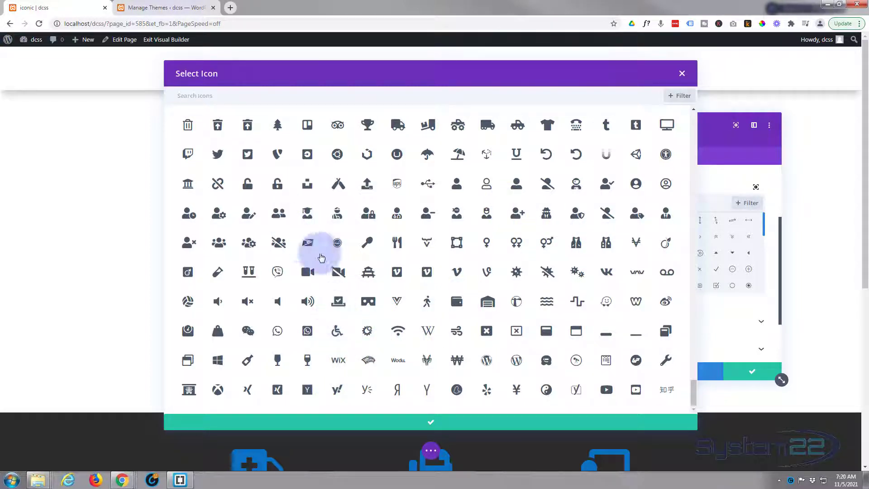
left_click(682, 73)
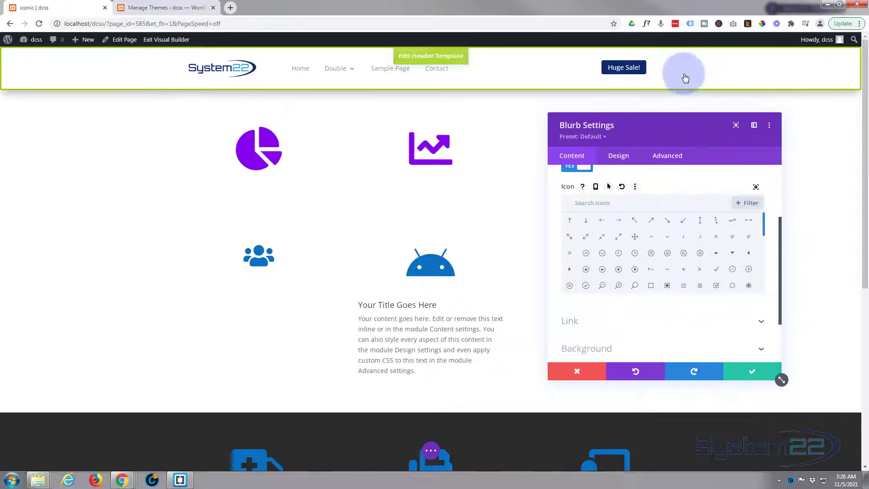
left_click(573, 371)
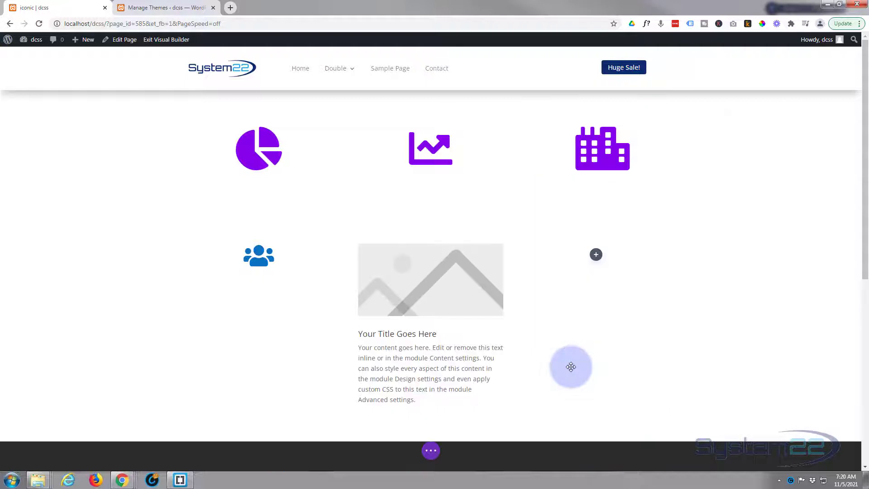
Insert a Social Media Follow module in the empty third column of the new row
left_click(596, 257)
scroll(583, 364, "down", 2)
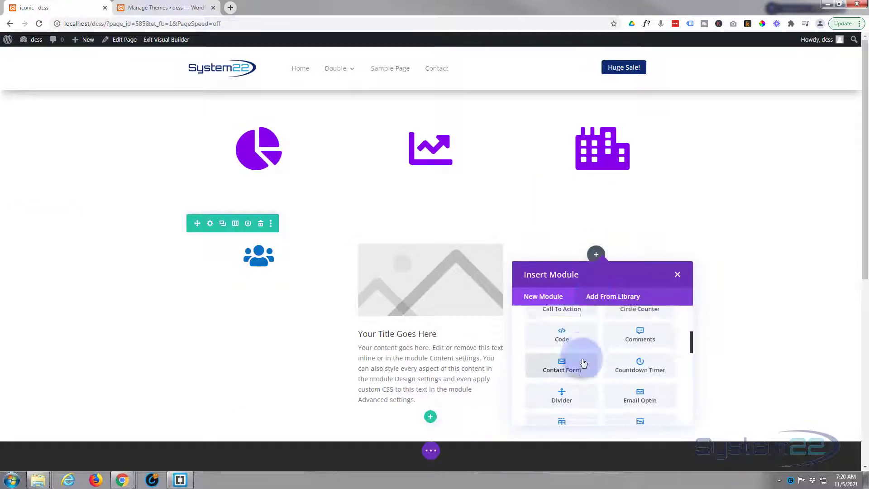
scroll(583, 363, "down", 12)
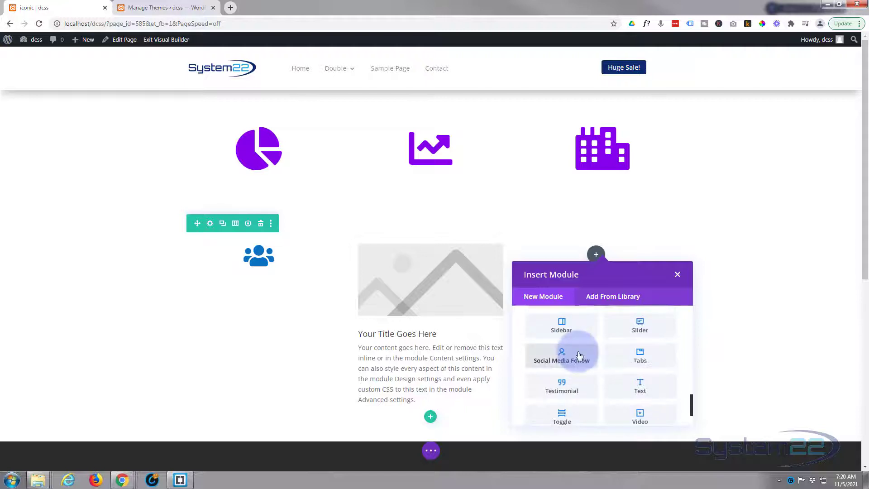
left_click(579, 356)
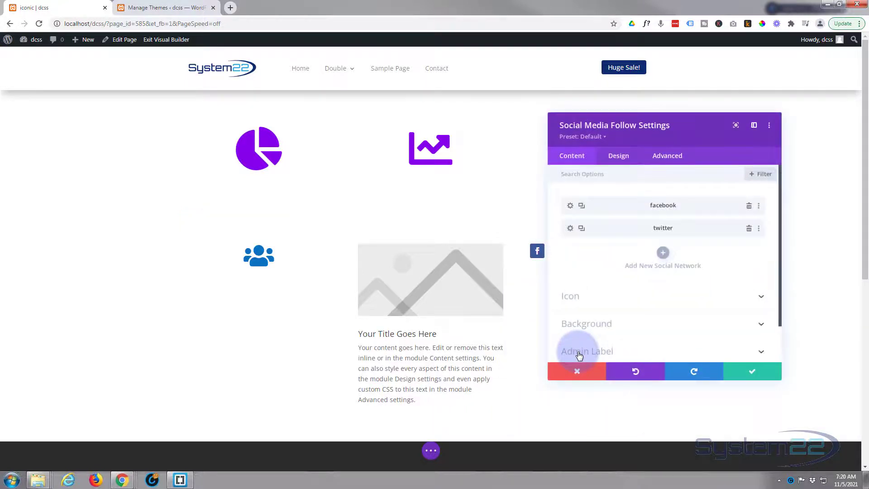
Add another social network, look through the available networks, keep Facebook, and save the Social Media Follow module
left_click(663, 253)
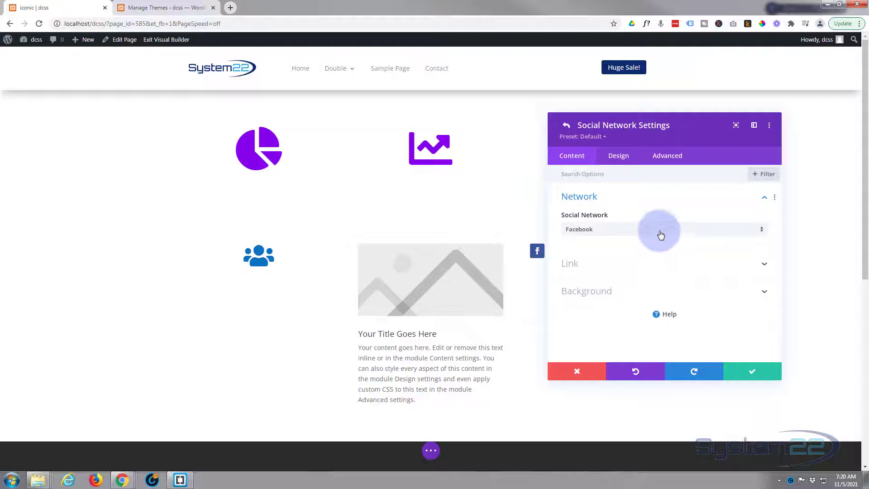
left_click(659, 231)
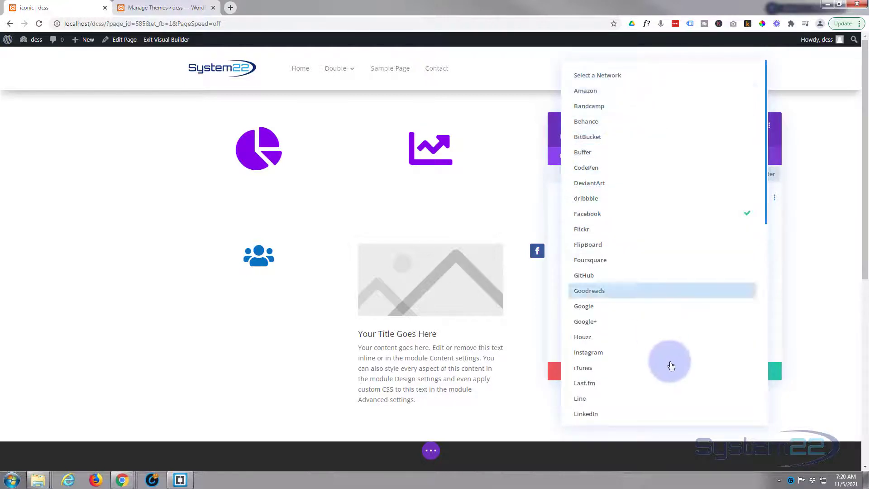
scroll(668, 358, "down", 6)
scroll(669, 356, "down", 4)
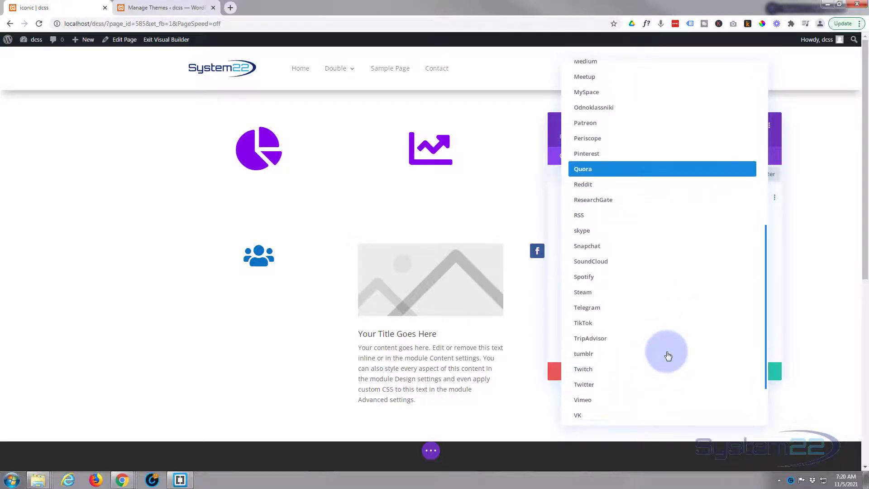
scroll(623, 401, "up", 10)
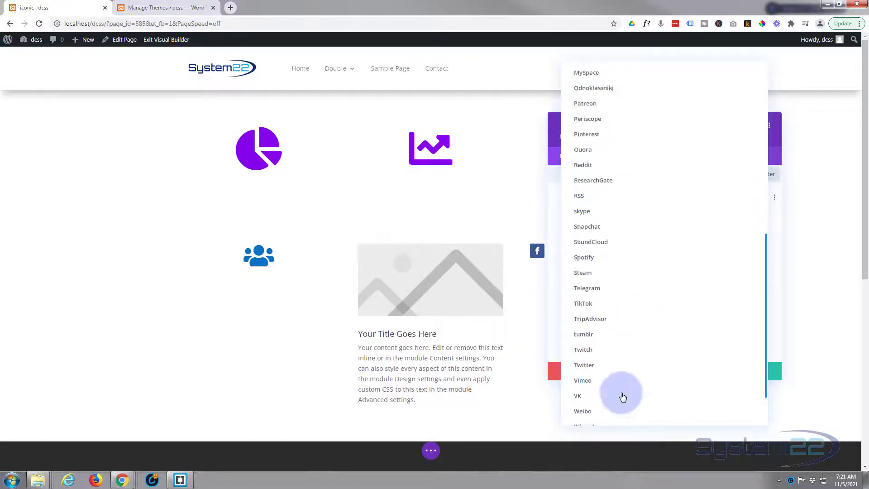
scroll(623, 397, "up", 2)
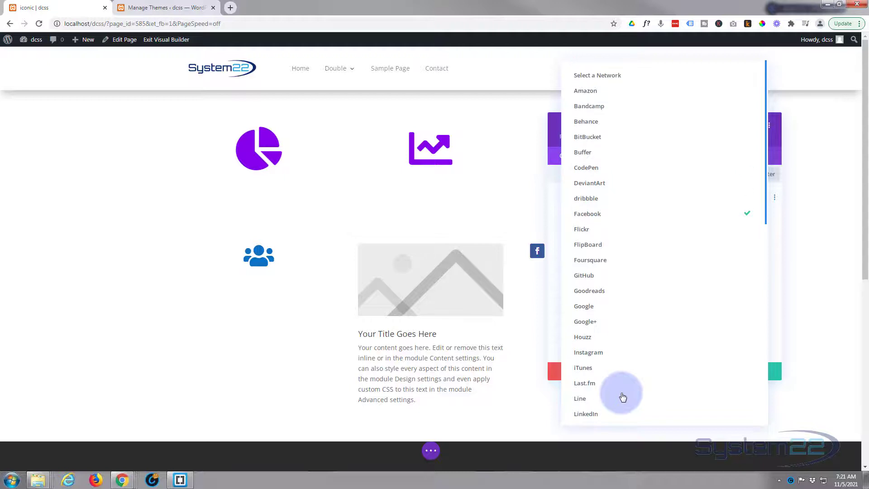
left_click(451, 212)
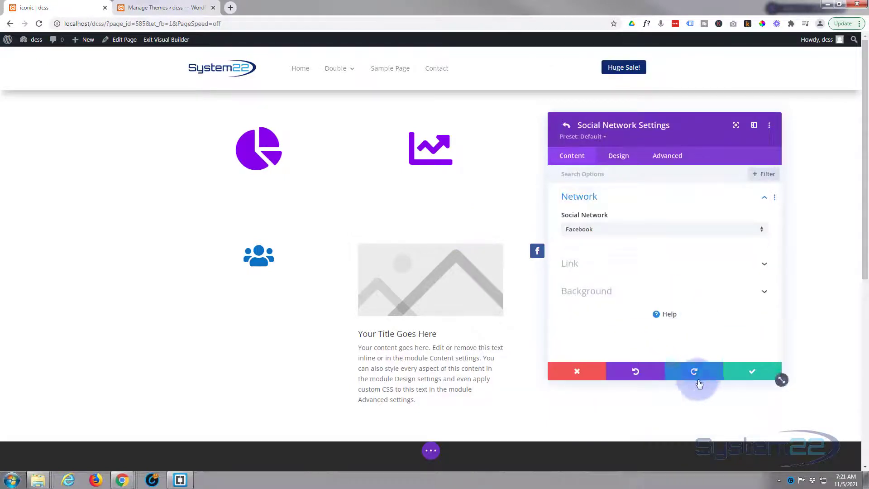
left_click(757, 379)
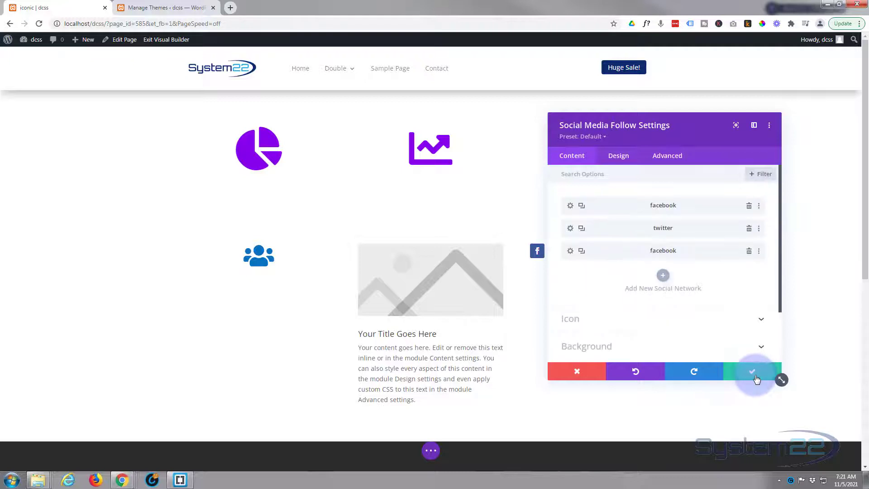
left_click(757, 378)
scroll(615, 272, "down", 5)
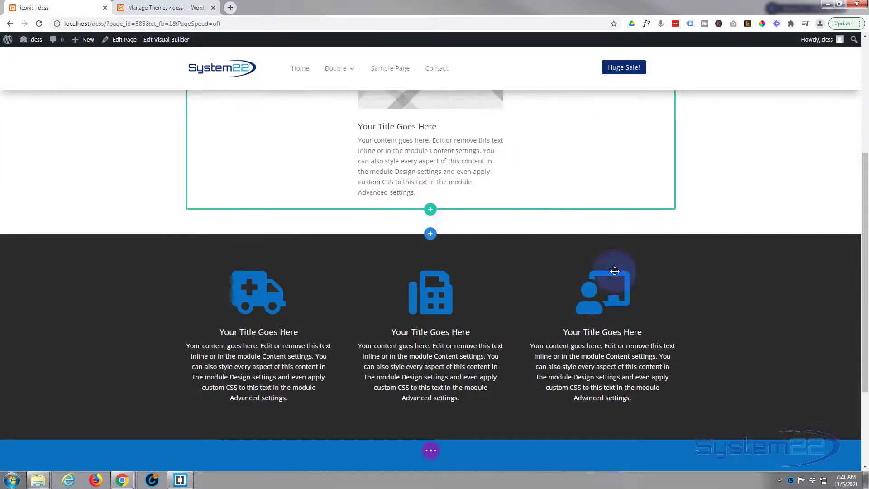
scroll(615, 271, "down", 3)
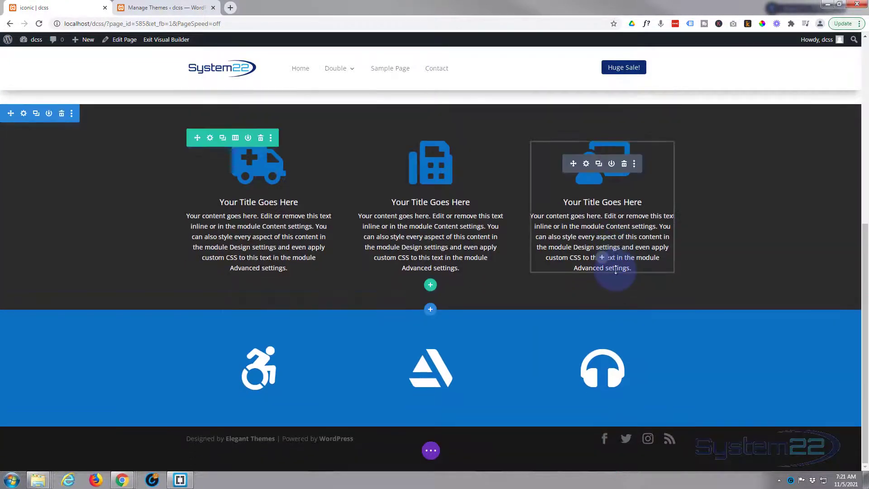